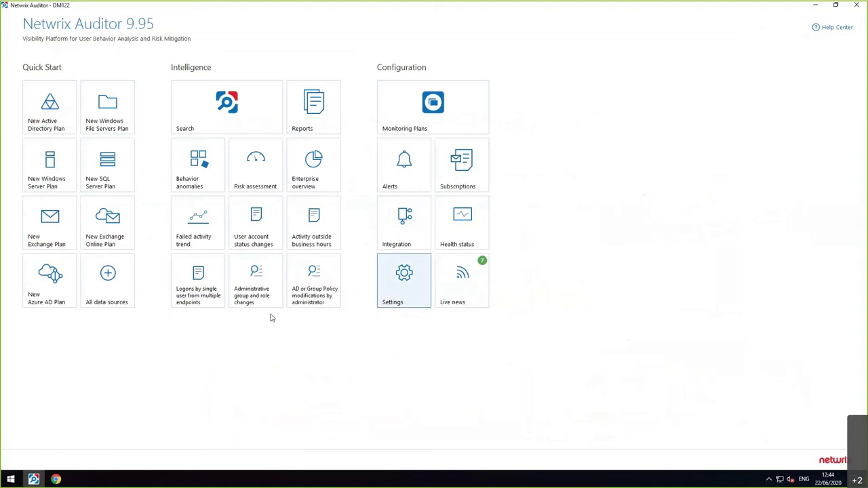
# - Start a new Active Directory monitoring plan, enter the account password, then cancel it
pyautogui.click(111, 283)
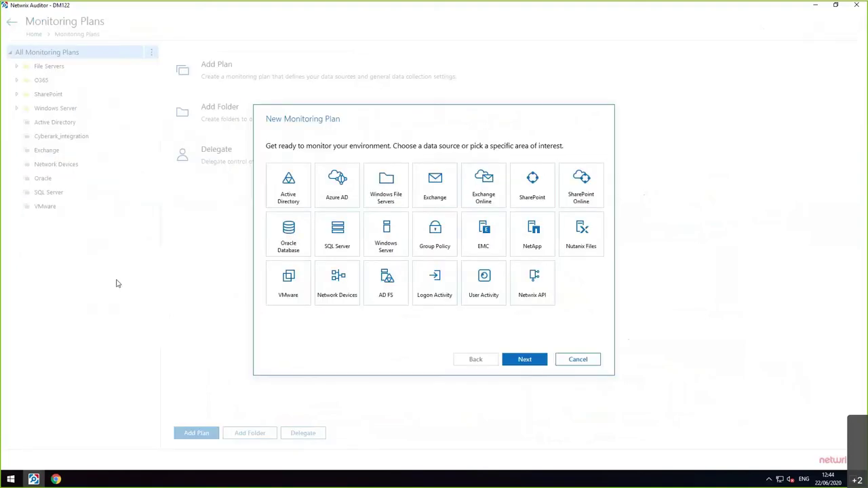
pyautogui.doubleClick(273, 200)
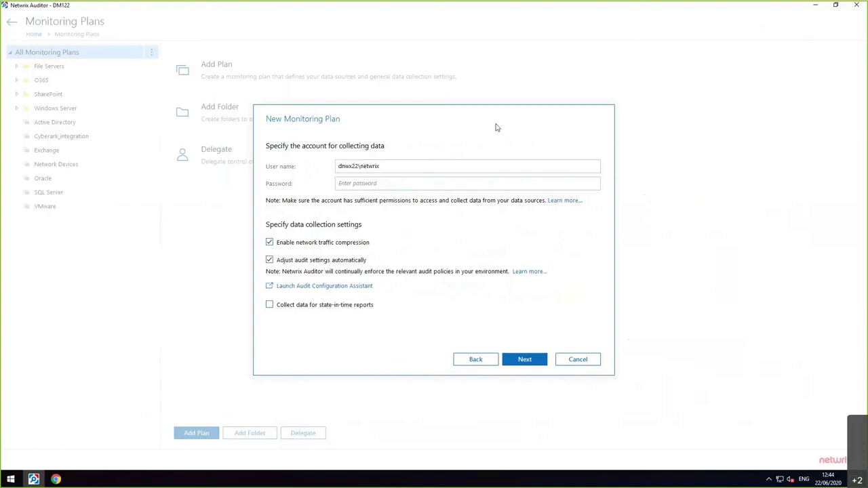
pyautogui.click(428, 186)
pyautogui.write('***********')
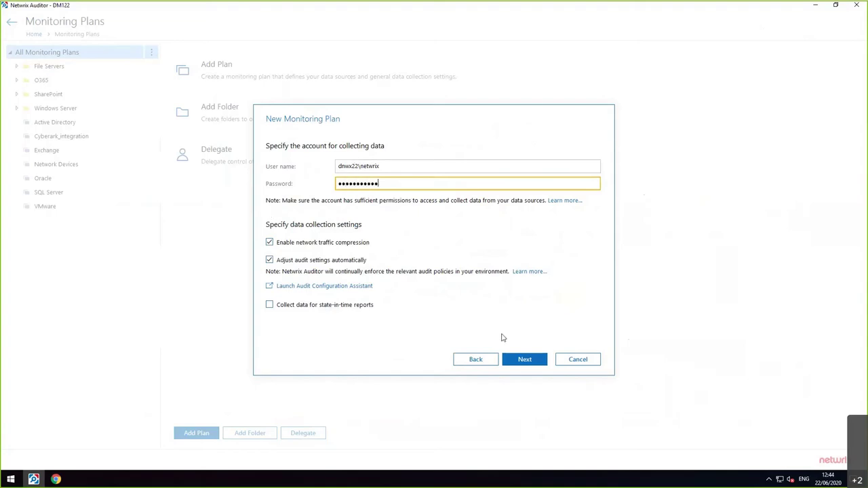
pyautogui.click(568, 362)
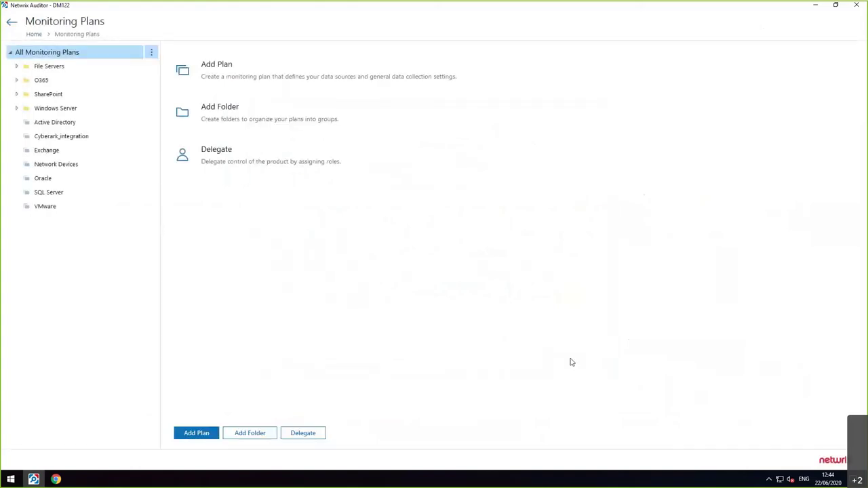
# - Open the Active Directory plan and begin adding a Domain item, then cancel the dialog
pyautogui.click(88, 128)
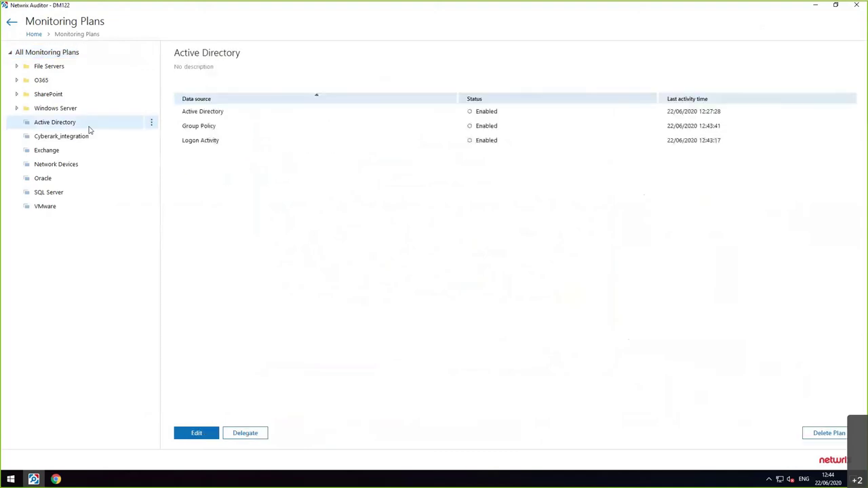
pyautogui.doubleClick(88, 128)
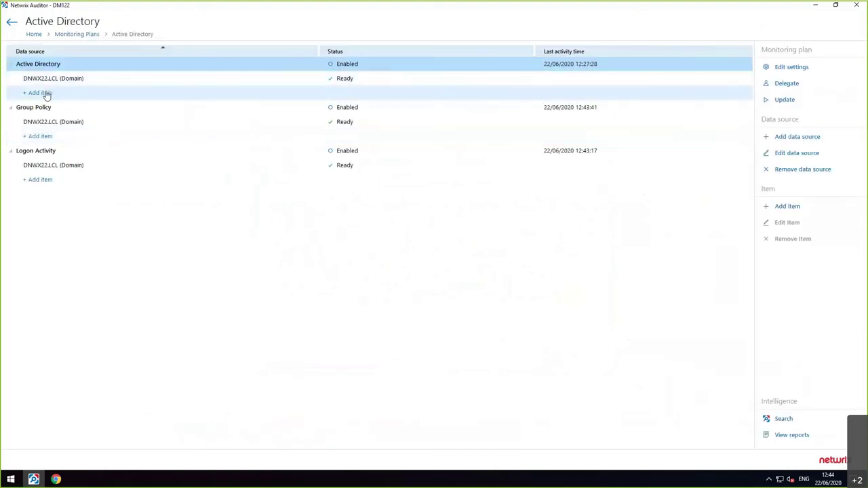
pyautogui.click(41, 93)
pyautogui.click(352, 239)
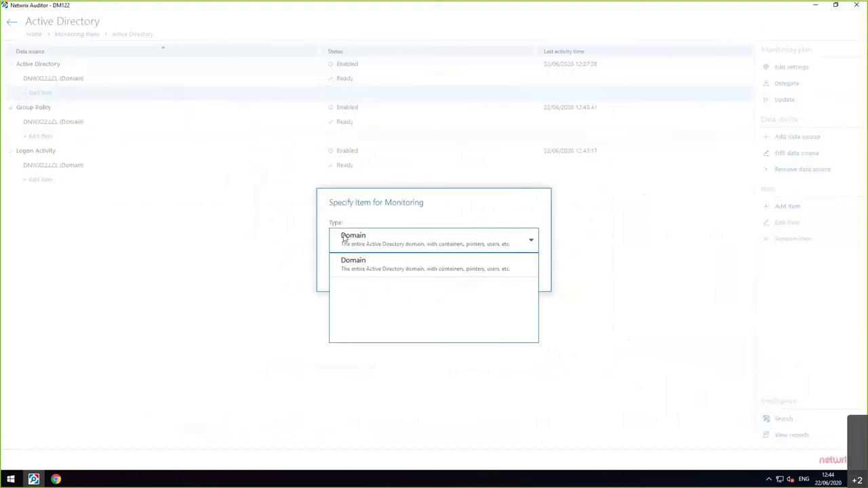
pyautogui.click(372, 271)
pyautogui.click(513, 280)
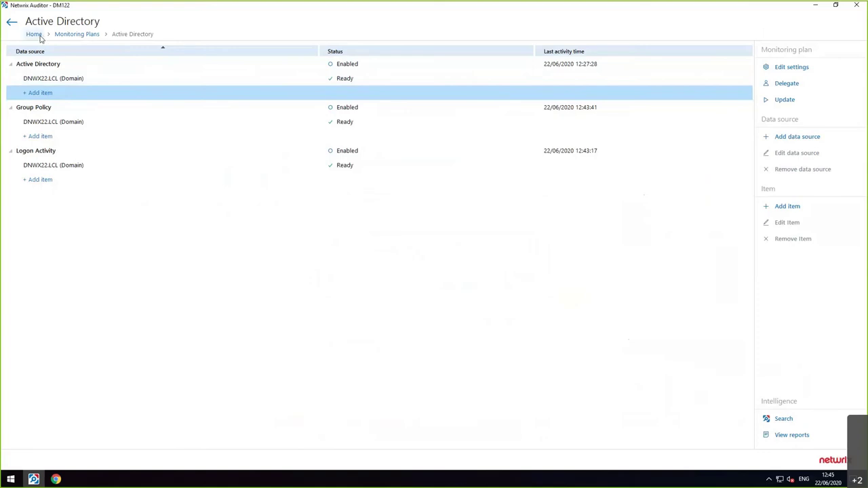
# - From Home, open the Enterprise Overview dashboard and set its timeframe to Last 30 days
pyautogui.click(34, 34)
pyautogui.click(310, 166)
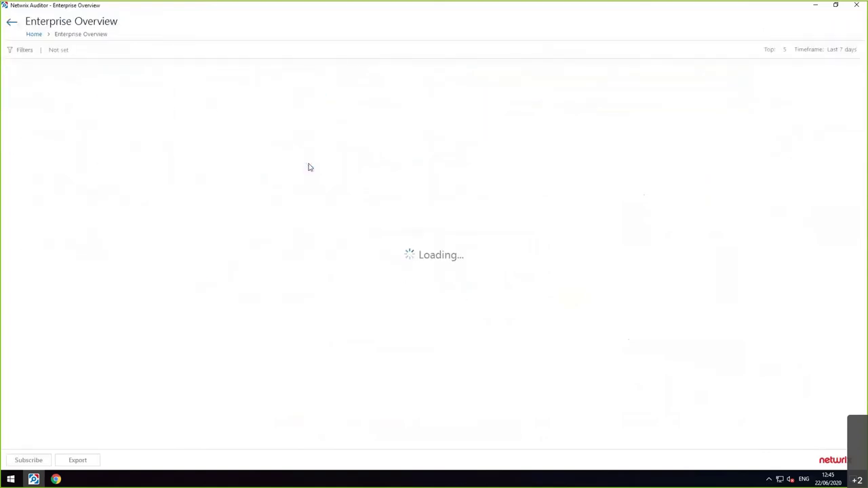
pyautogui.click(835, 49)
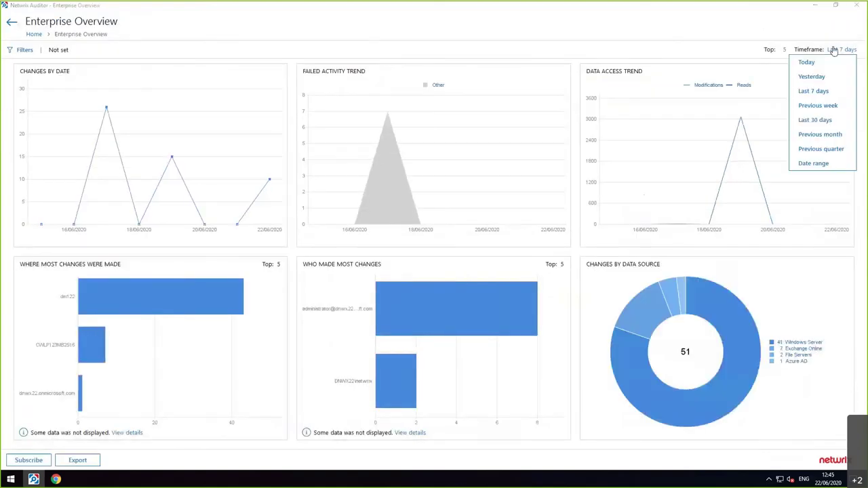
pyautogui.click(814, 119)
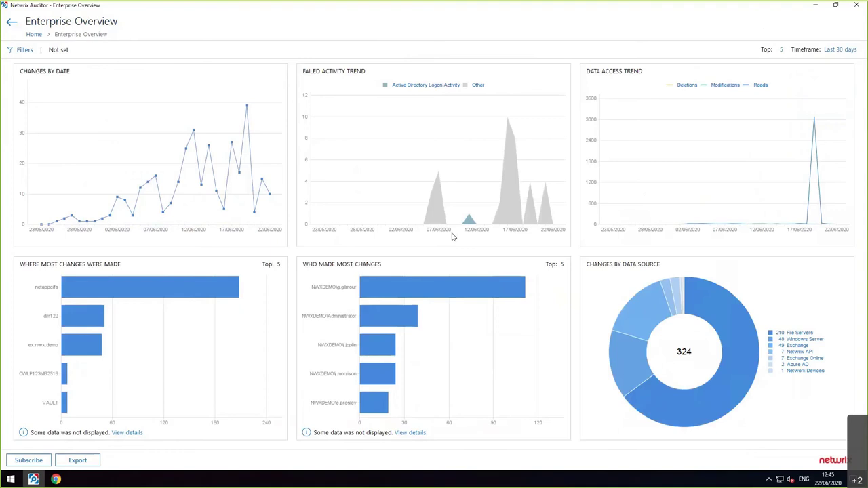
pyautogui.moveTo(86, 353)
pyautogui.moveTo(382, 405)
# - Drill into one user's changes and inspect the removed ransomware, NoTsoTop_renamed.txt and copied Netwrix_Security file records
pyautogui.click(374, 348)
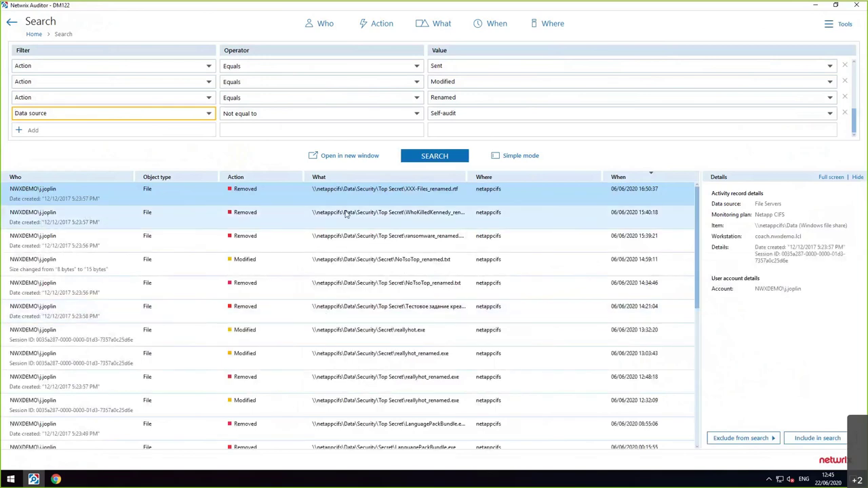
pyautogui.click(349, 241)
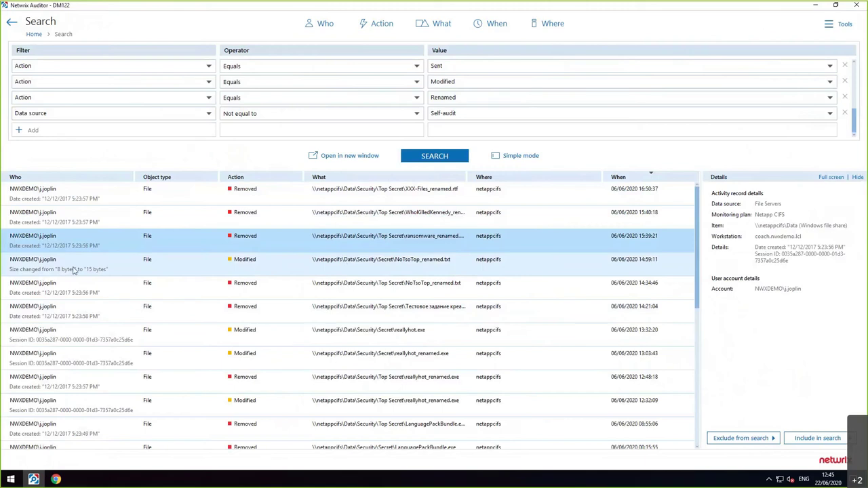
pyautogui.click(75, 269)
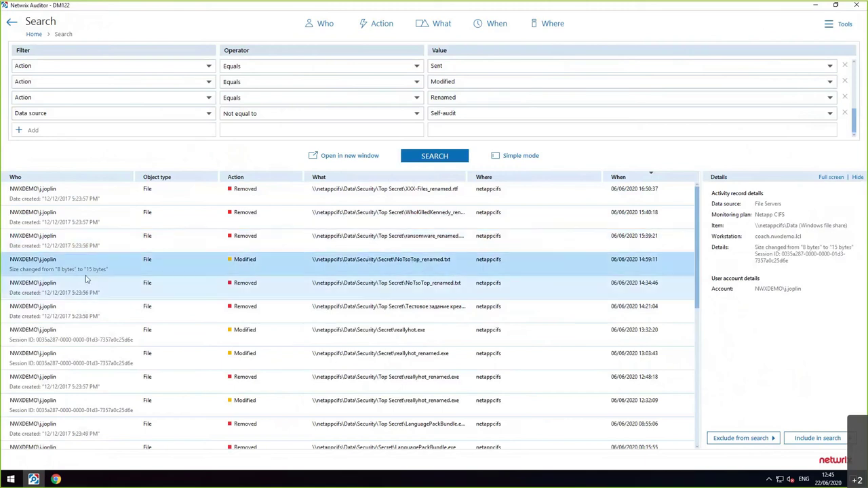
pyautogui.scroll(-3, 74, 277)
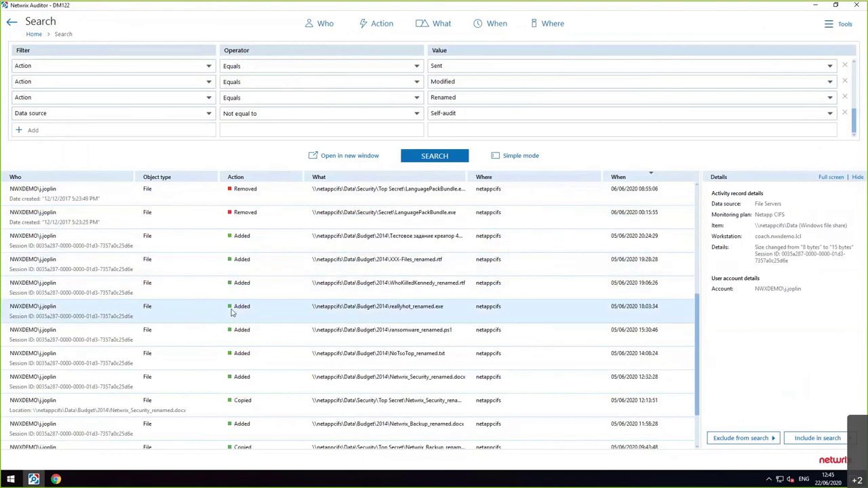
pyautogui.scroll(-3, 232, 310)
pyautogui.click(235, 344)
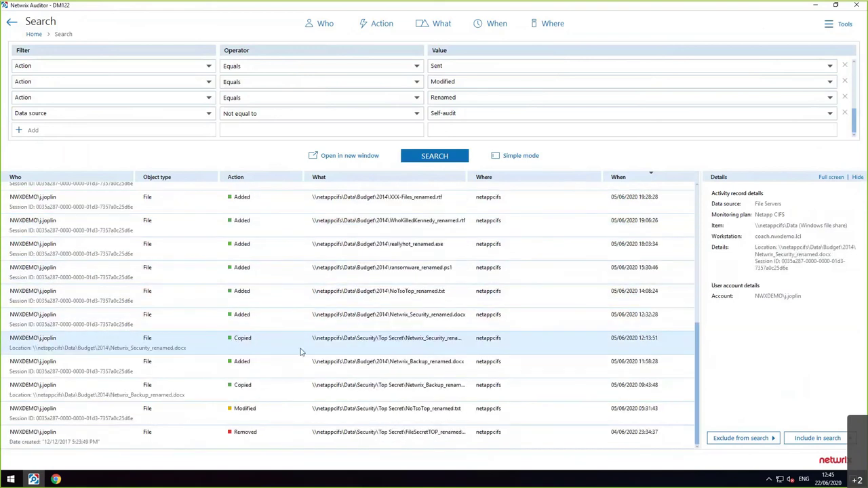
pyautogui.click(281, 411)
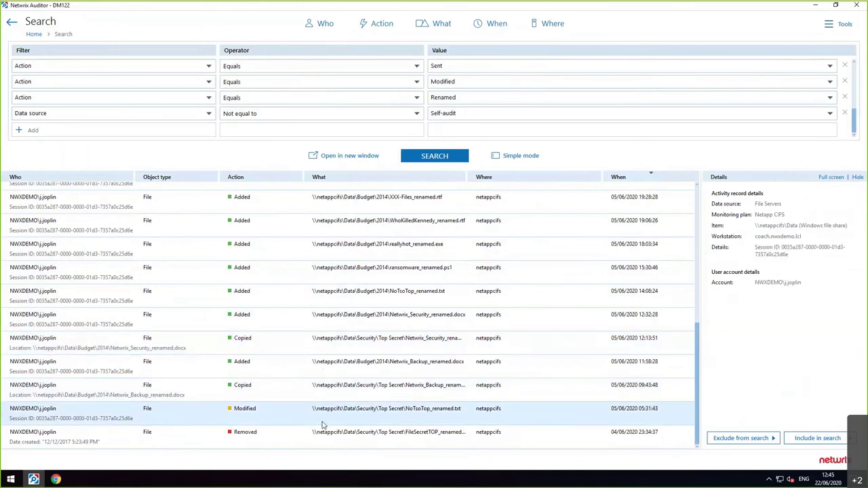
pyautogui.scroll(2, 319, 366)
pyautogui.scroll(3, 338, 346)
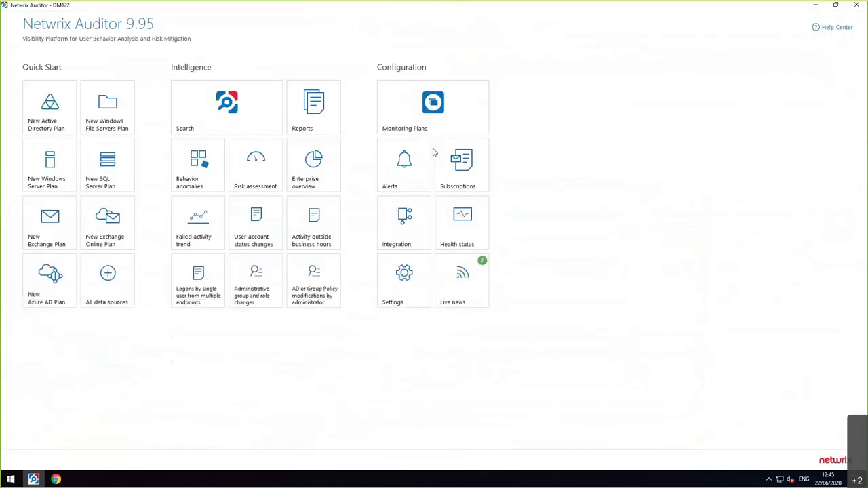
# - Open Risk Assessment and review the Password not required, Password never expires and Inactive user accounts risks
pyautogui.click(263, 177)
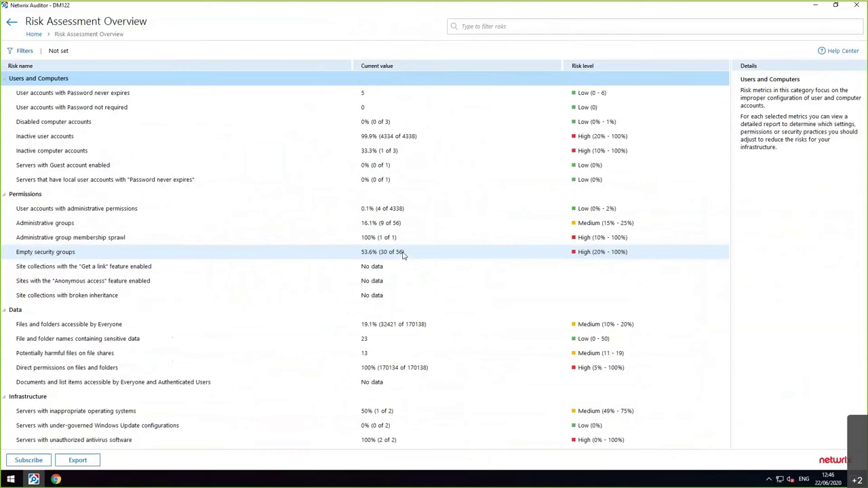
pyautogui.click(114, 110)
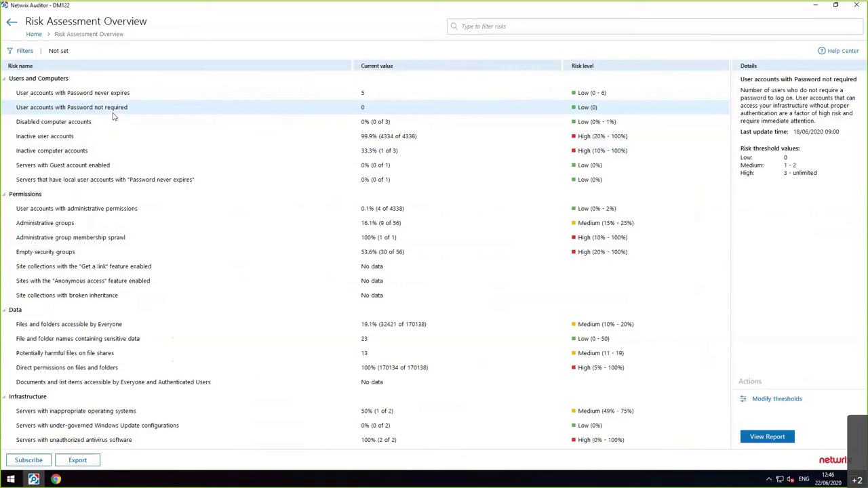
pyautogui.press('Up')
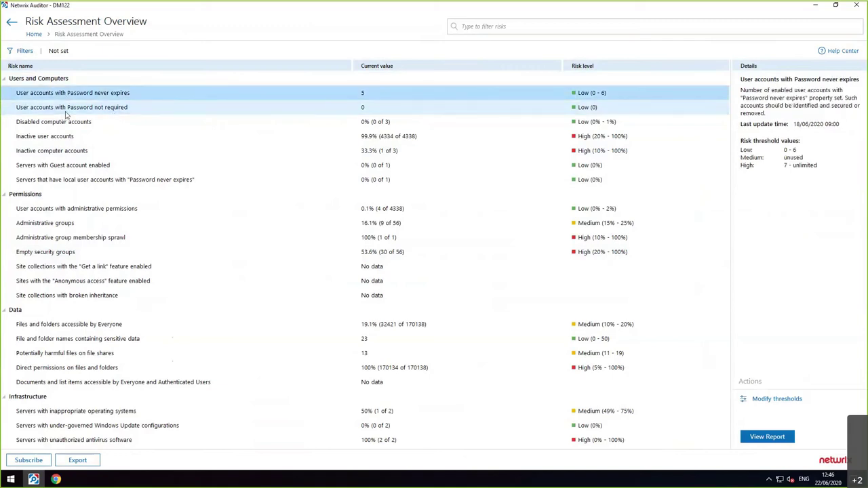
pyautogui.press('Down')
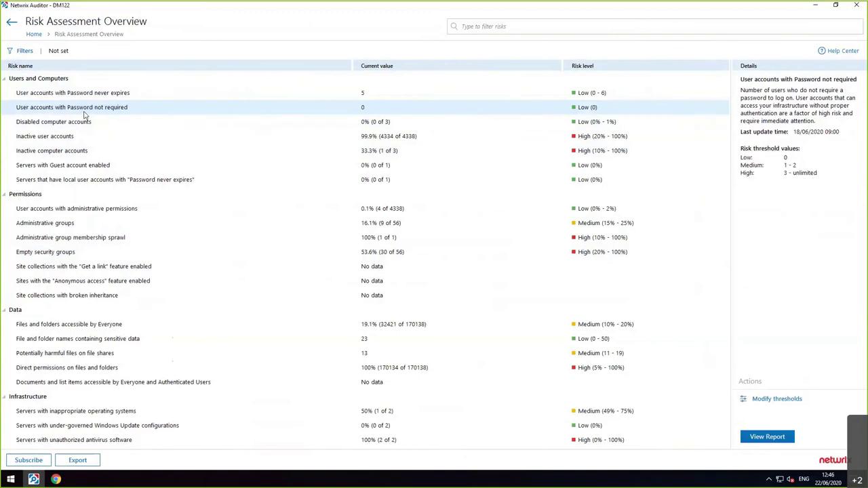
pyautogui.click(105, 108)
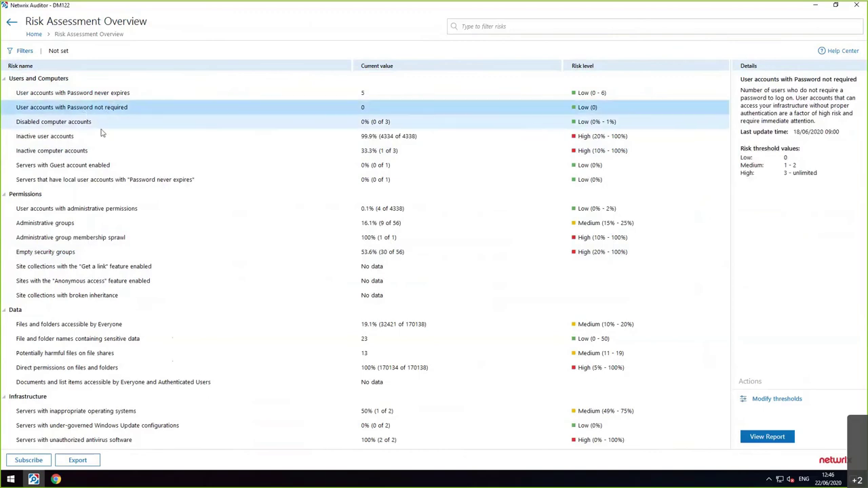
pyautogui.click(98, 139)
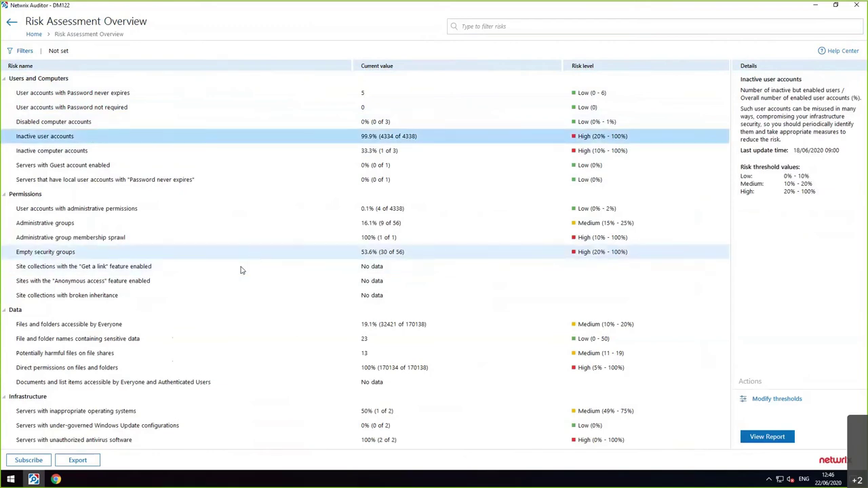
# - Review the Everyone-accessible files and sensitive file name risks, and open Customize Risk Indicators
pyautogui.click(233, 326)
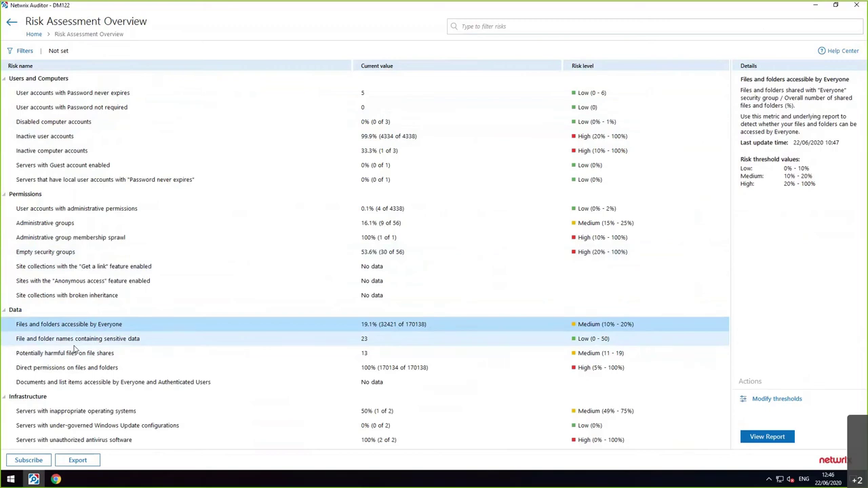
pyautogui.click(63, 345)
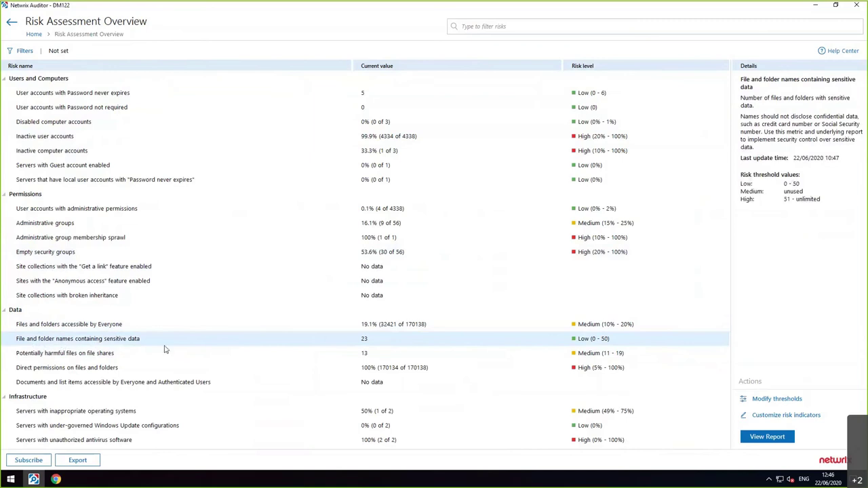
pyautogui.click(780, 415)
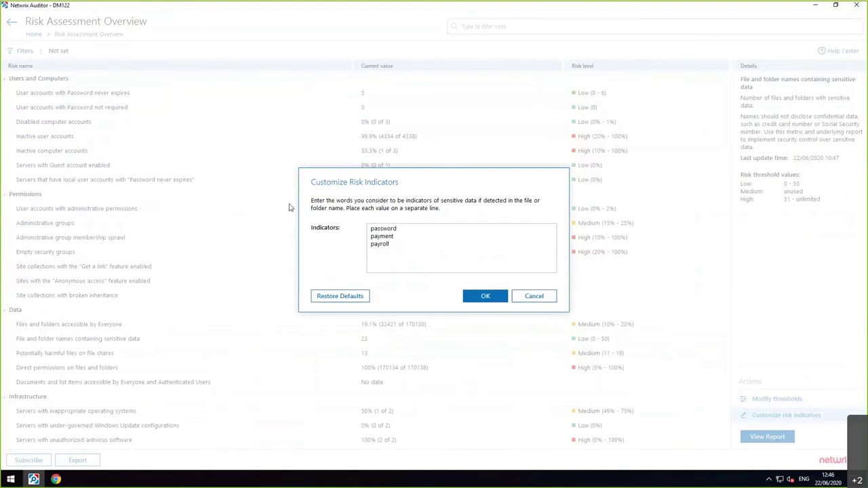
# - Select and deselect the indicator word 'password', then close the risk indicator customization
pyautogui.doubleClick(390, 232)
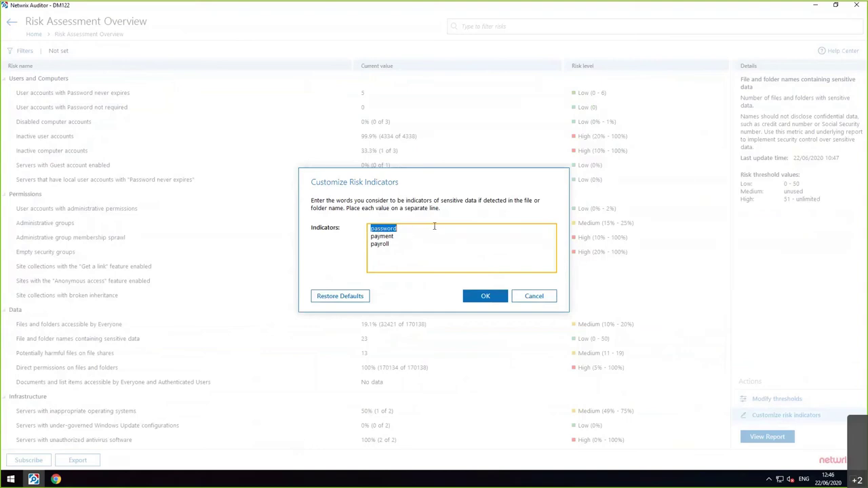
pyautogui.click(418, 231)
pyautogui.click(534, 296)
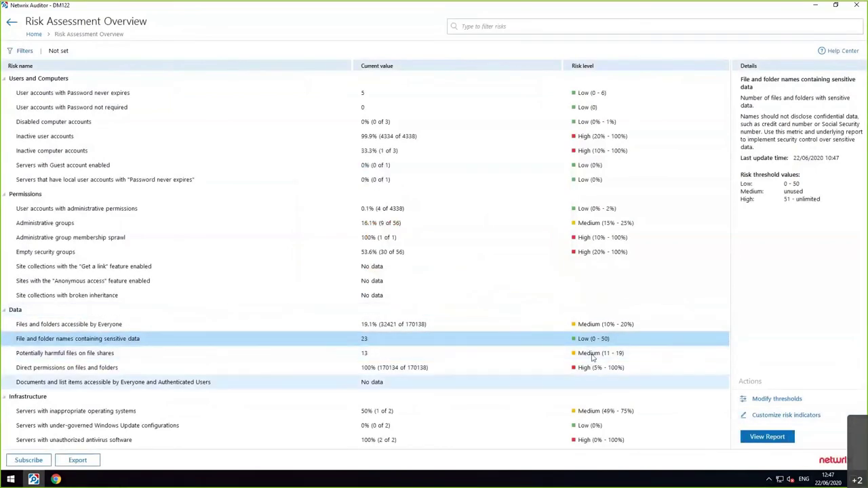
# - View the sensitive file name risk thresholds without changing them, then select the Password never expires risk
pyautogui.click(546, 338)
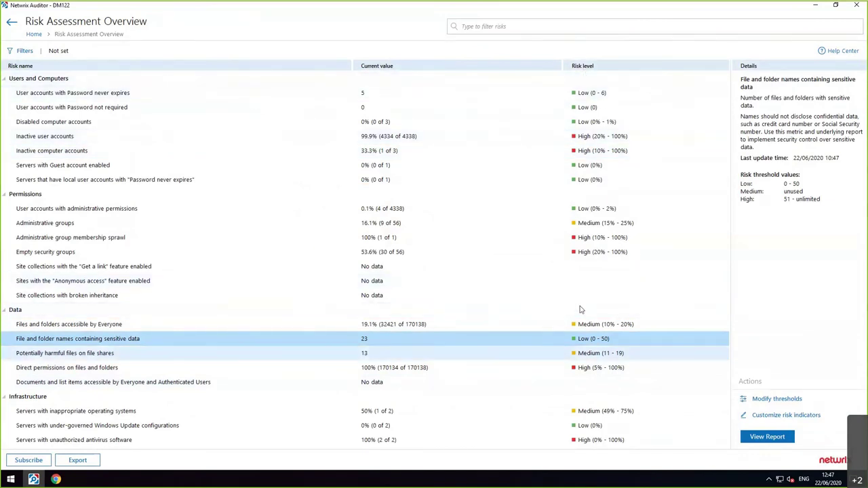
pyautogui.click(756, 400)
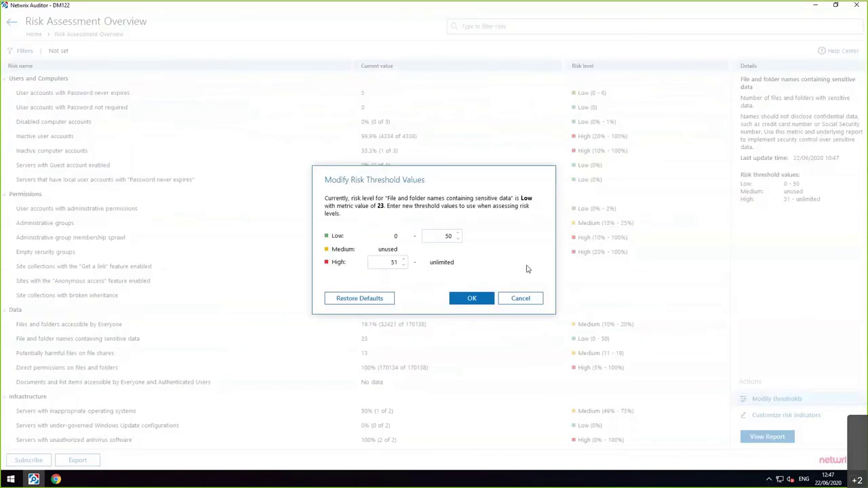
pyautogui.click(518, 302)
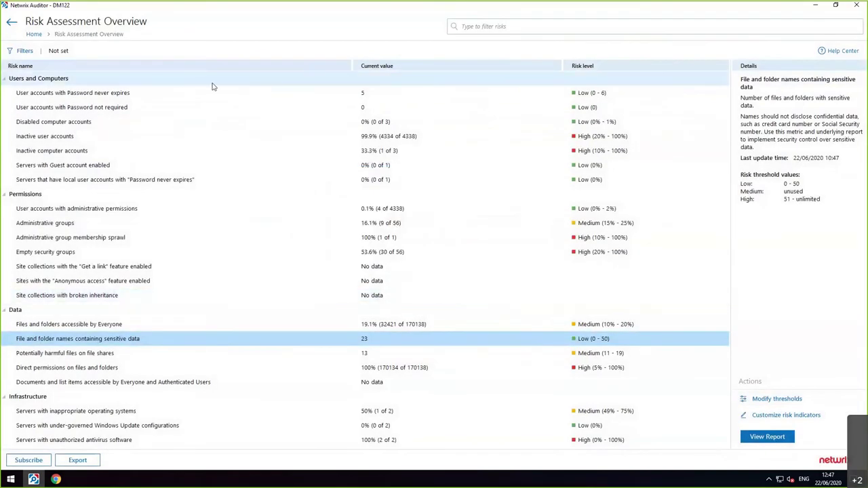
pyautogui.click(214, 97)
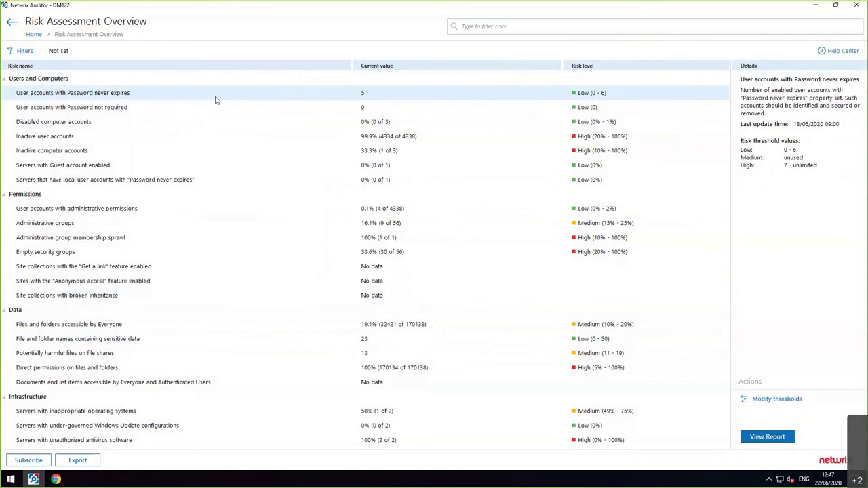
pyautogui.doubleClick(216, 99)
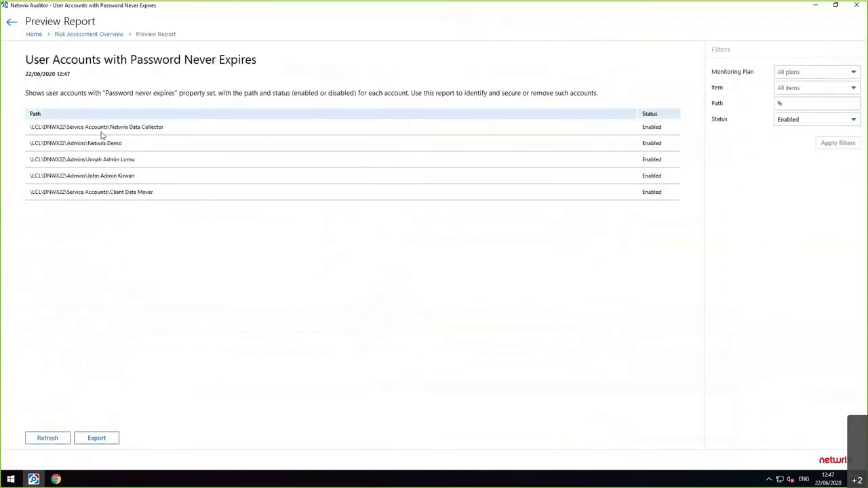
pyautogui.moveTo(71, 126); pyautogui.dragTo(167, 126)
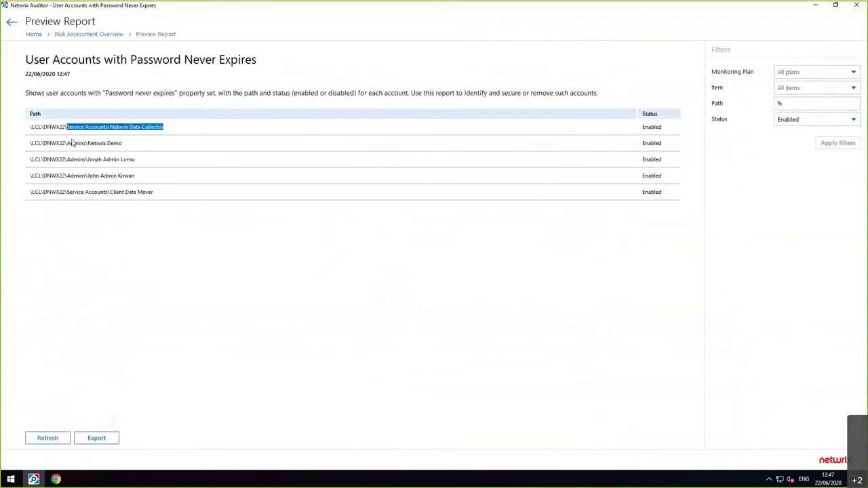
pyautogui.moveTo(75, 142); pyautogui.dragTo(90, 192)
pyautogui.moveTo(236, 191); pyautogui.dragTo(85, 192)
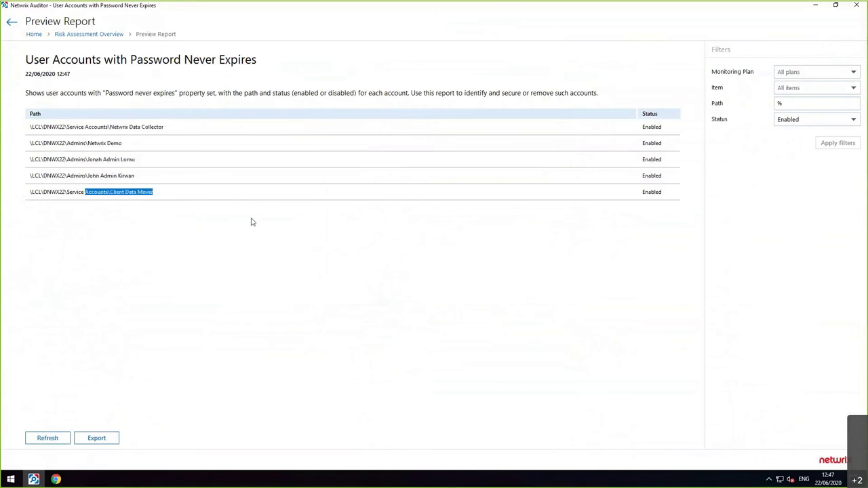
pyautogui.click(112, 34)
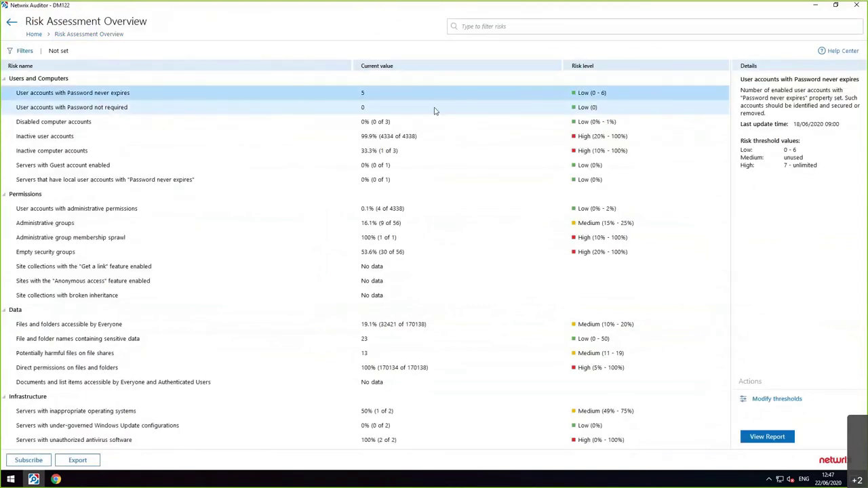
# - Set the Password never expires thresholds to Low 0–5 and High from 6, confirming with OK
pyautogui.click(766, 399)
pyautogui.doubleClick(450, 238)
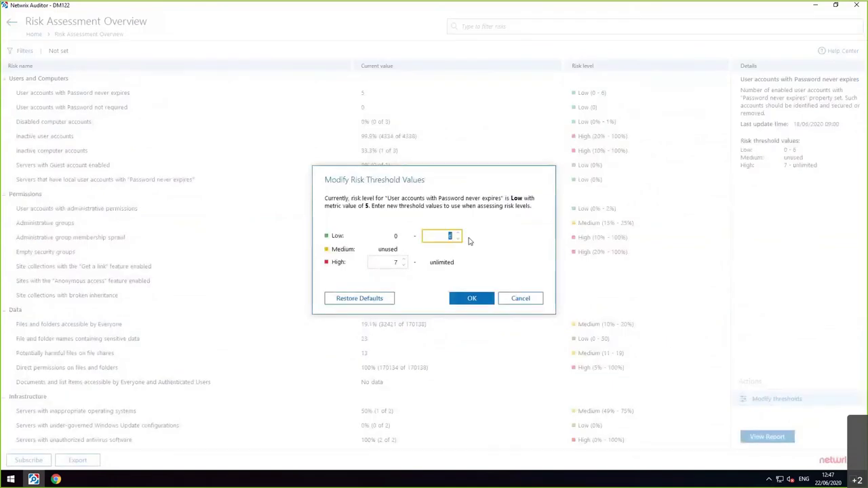
pyautogui.write('5')
pyautogui.click(391, 264)
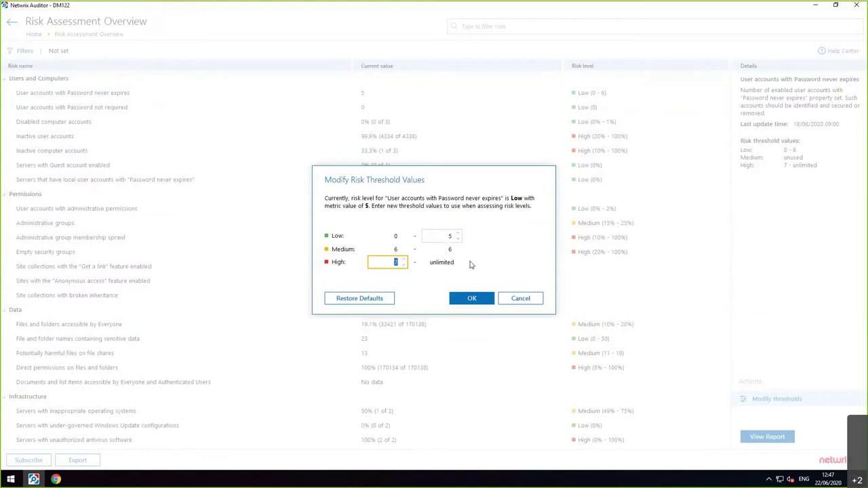
pyautogui.write('6')
pyautogui.click(472, 298)
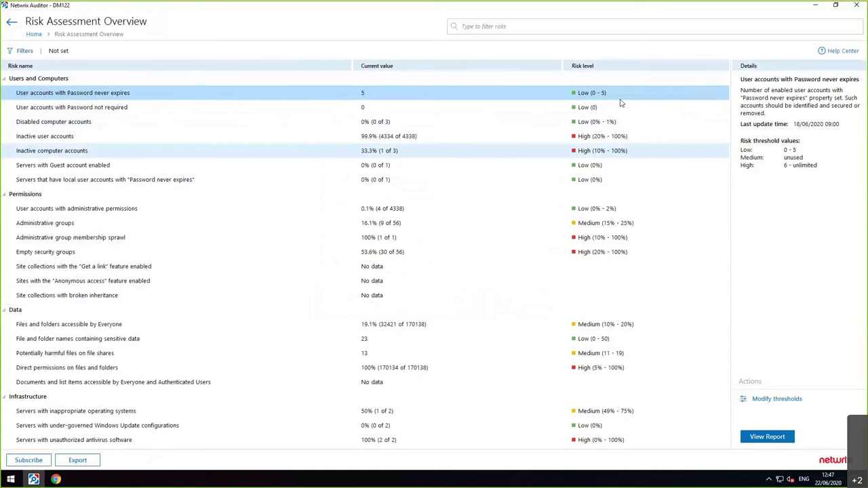
# - From Home, open the Reports library and expand the Active Directory and Exchange Online folders
pyautogui.click(33, 35)
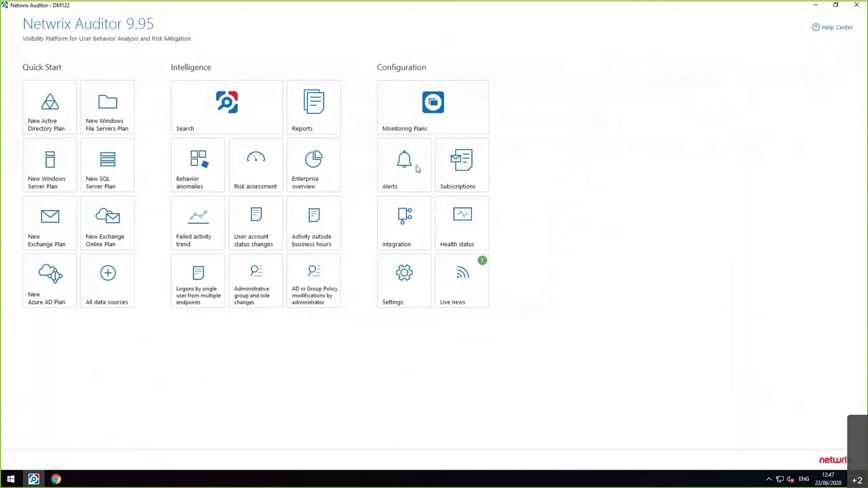
pyautogui.click(313, 105)
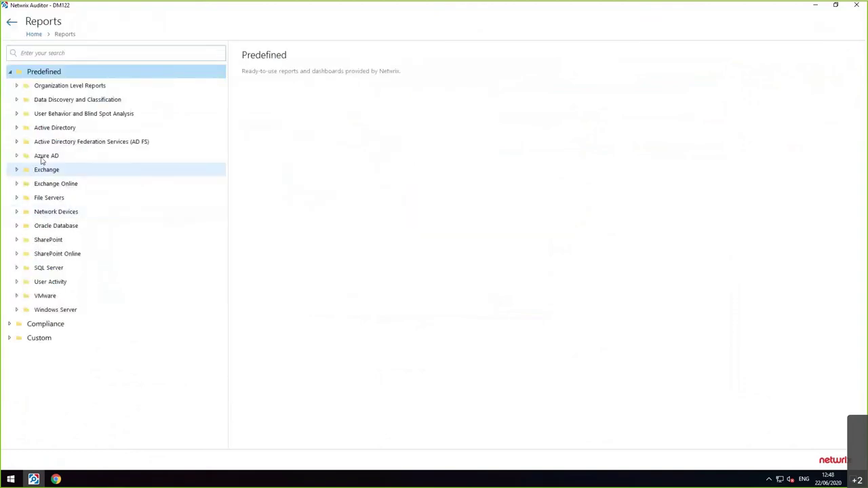
pyautogui.click(16, 129)
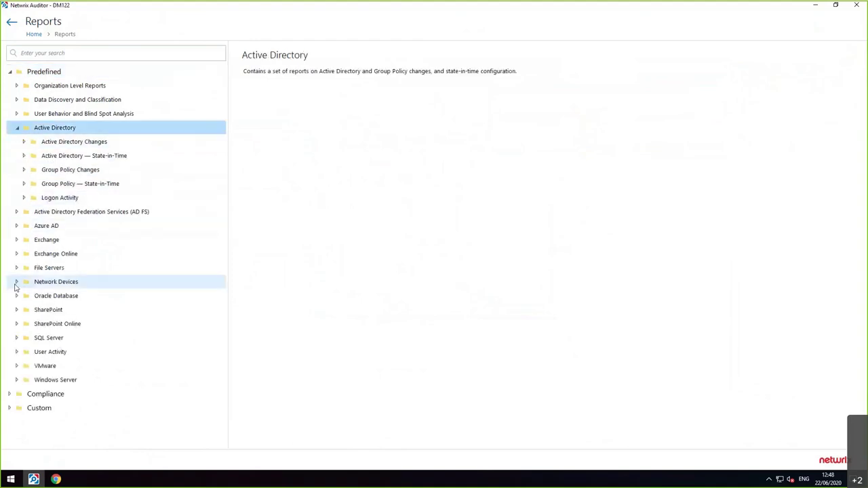
pyautogui.click(16, 255)
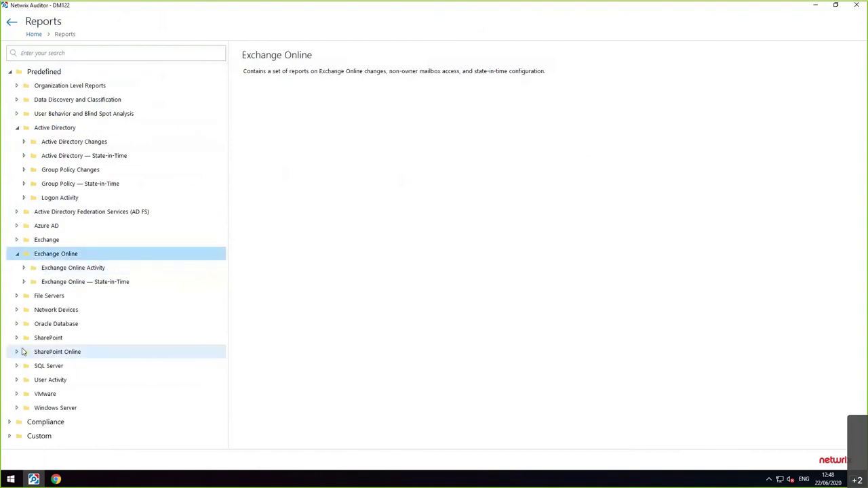
# - Expand File Servers, browse and collapse File Servers Activity, then expand File Servers — State-in-Time
pyautogui.click(17, 296)
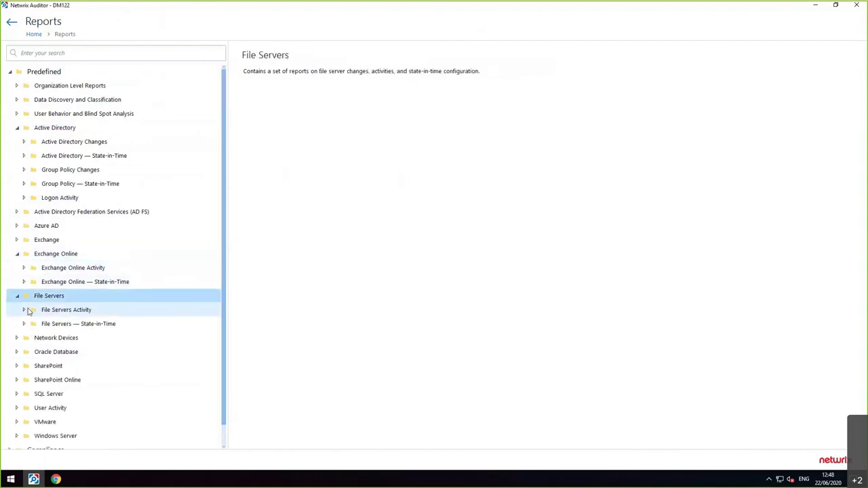
pyautogui.click(25, 309)
pyautogui.scroll(-2, 100, 306)
pyautogui.scroll(-3, 100, 306)
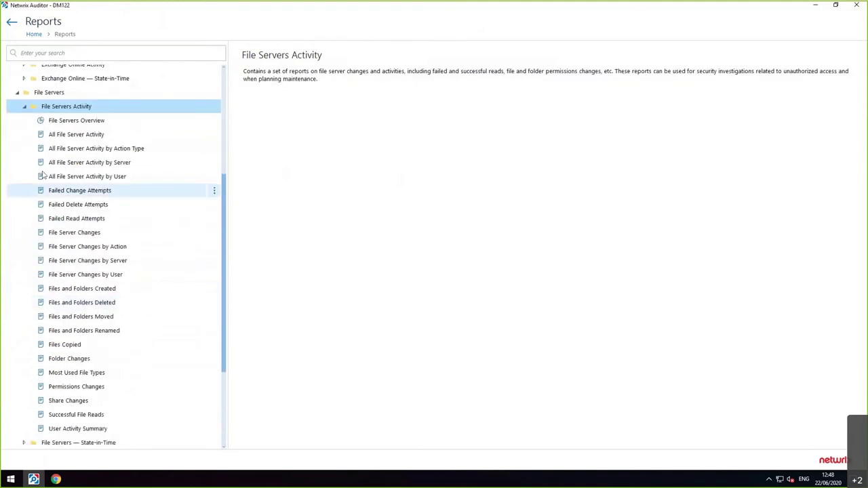
pyautogui.click(24, 106)
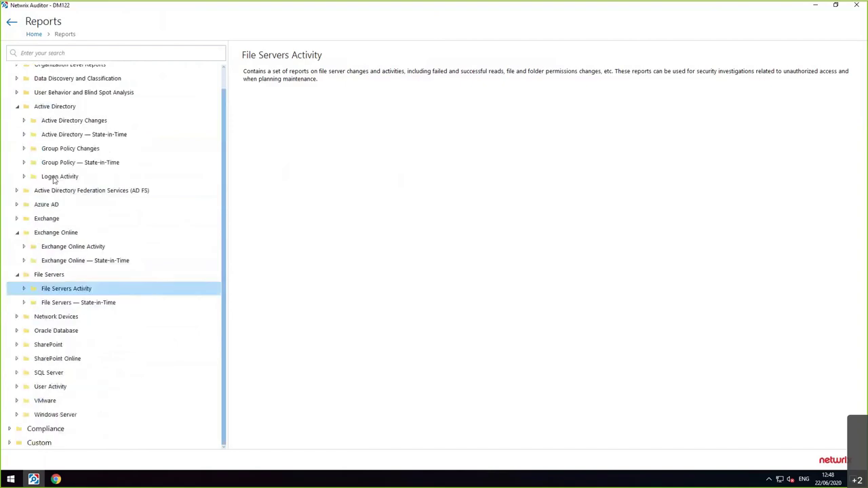
pyautogui.click(31, 306)
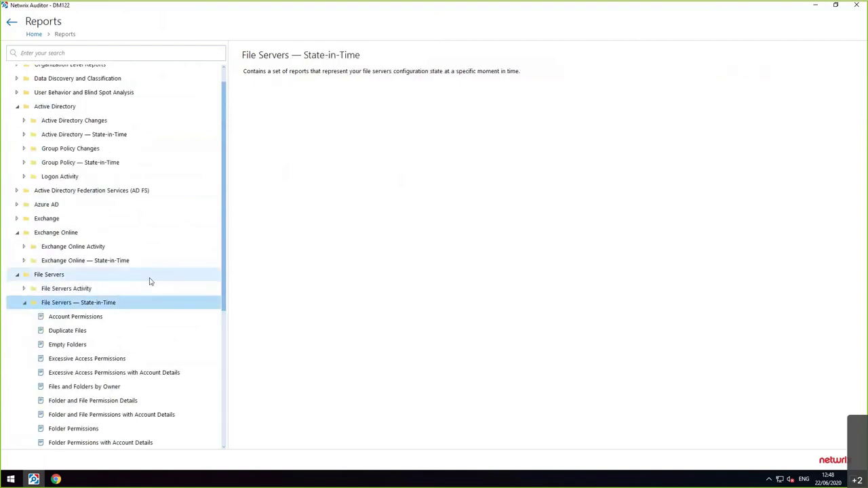
pyautogui.scroll(-5, 148, 285)
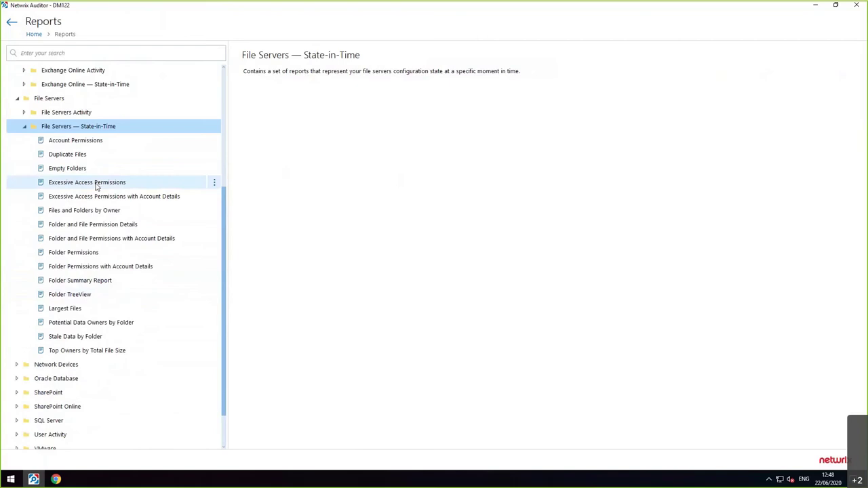
# - Preview the Folder and File Permission Details report for \\netappcifs\Data and highlight a directly granted Full Control account
pyautogui.click(61, 229)
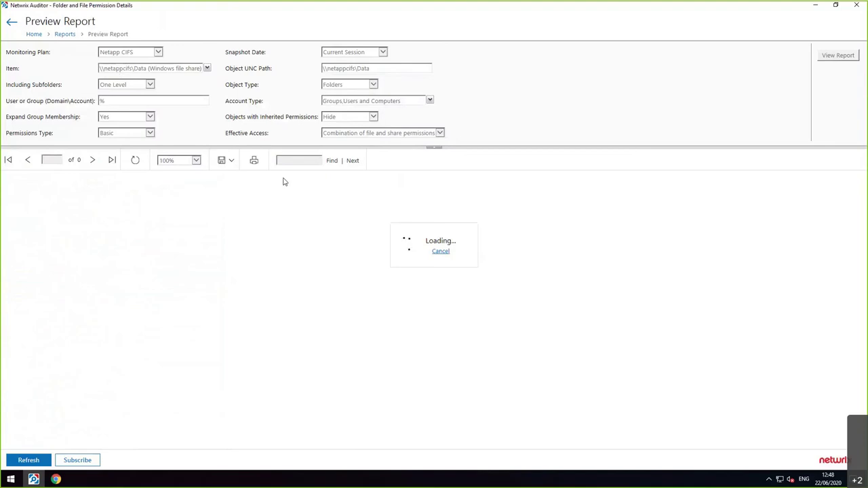
pyautogui.scroll(-3, 302, 332)
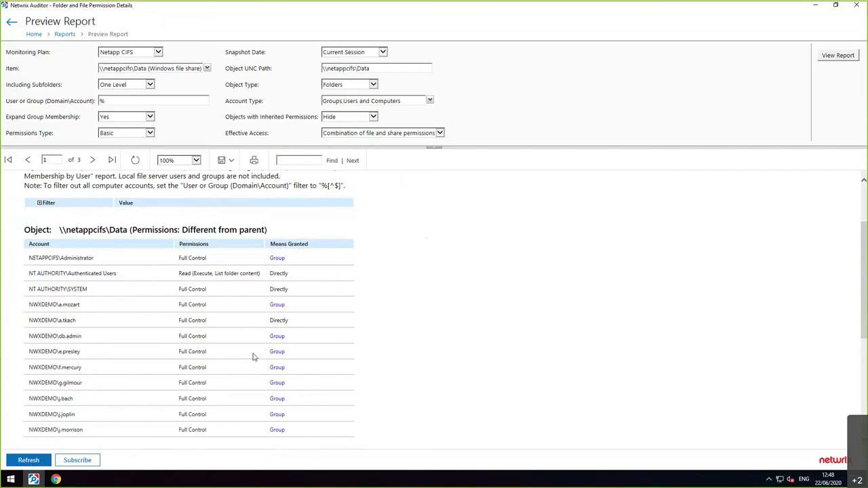
pyautogui.moveTo(291, 324); pyautogui.dragTo(36, 316)
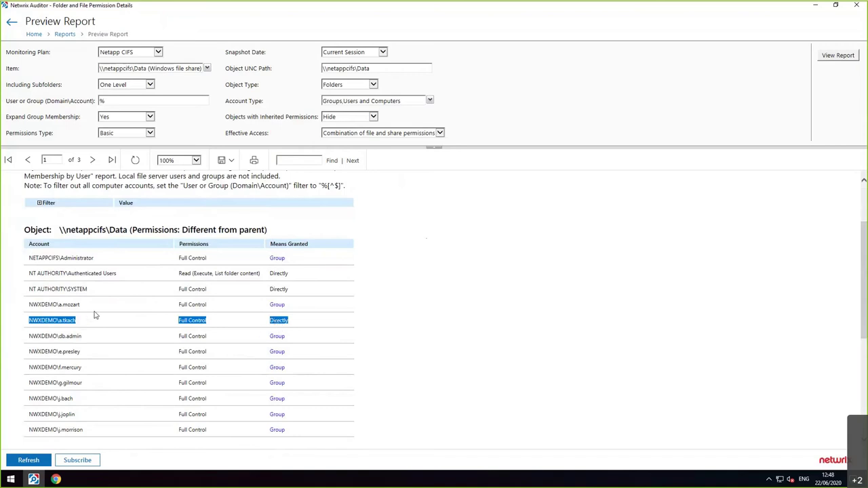
# - From the Reports list, preview Potential Data Owners by Folder and highlight the top and last users' accounts
pyautogui.click(65, 35)
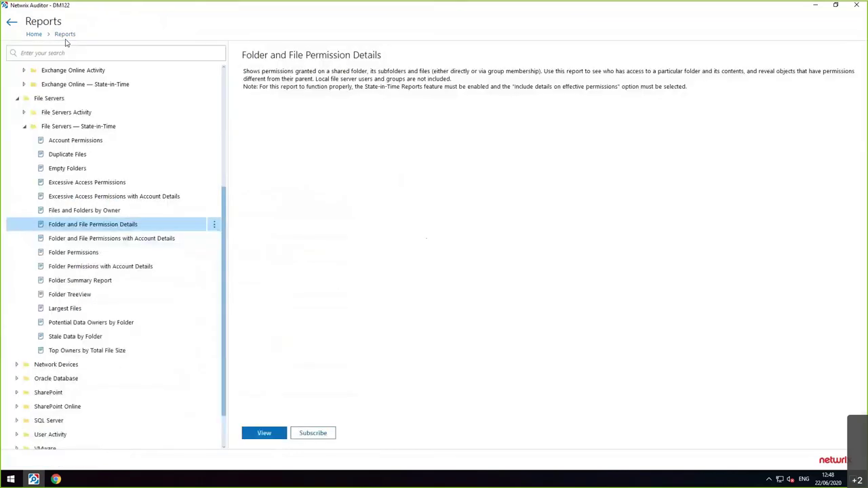
pyautogui.click(127, 323)
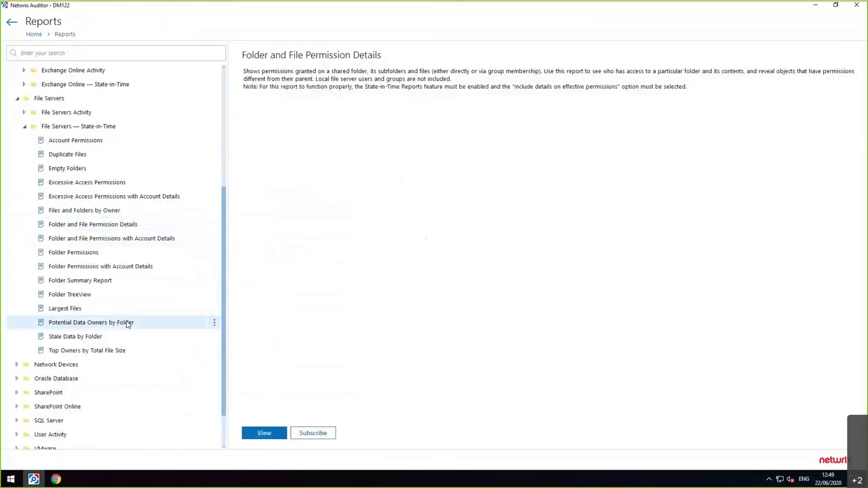
pyautogui.doubleClick(127, 323)
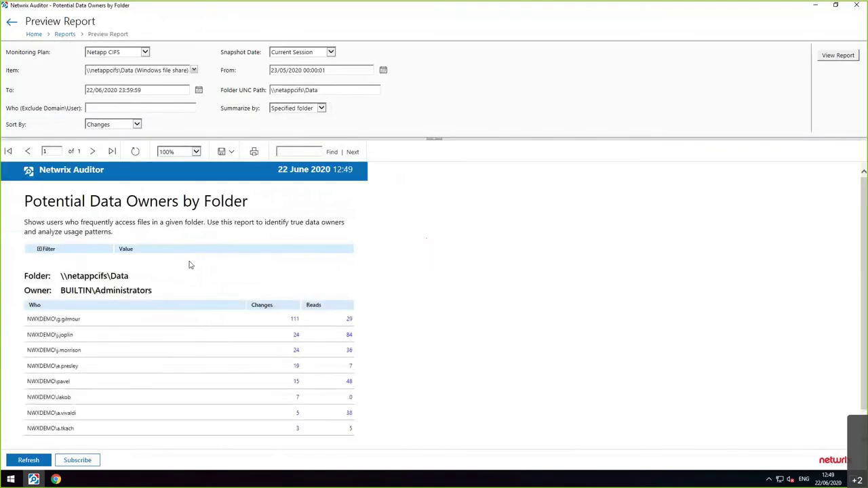
pyautogui.scroll(-1, 190, 264)
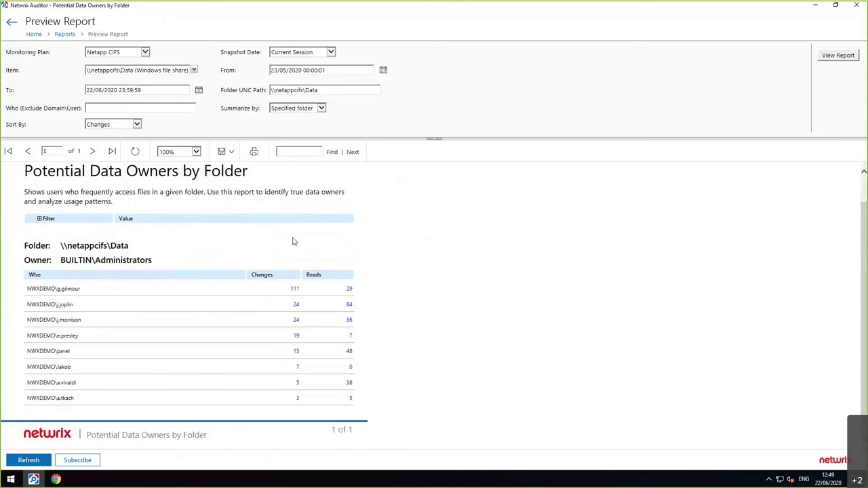
pyautogui.moveTo(55, 290); pyautogui.dragTo(123, 295)
pyautogui.click(85, 290)
pyautogui.doubleClick(60, 290)
pyautogui.moveTo(76, 400); pyautogui.dragTo(55, 400)
# - Back in the reports list, collapse other folders and expand User Behavior and Blind Spot Analysis
pyautogui.click(62, 34)
pyautogui.click(21, 134)
pyautogui.click(17, 232)
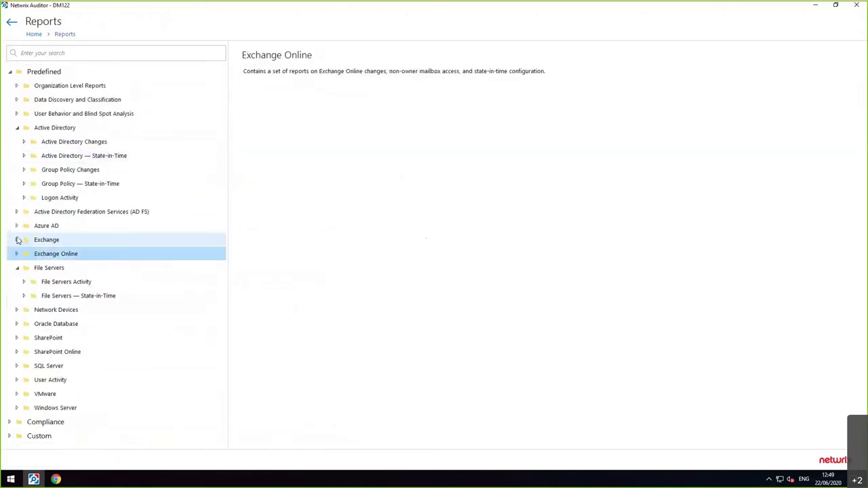
pyautogui.click(17, 267)
pyautogui.click(11, 129)
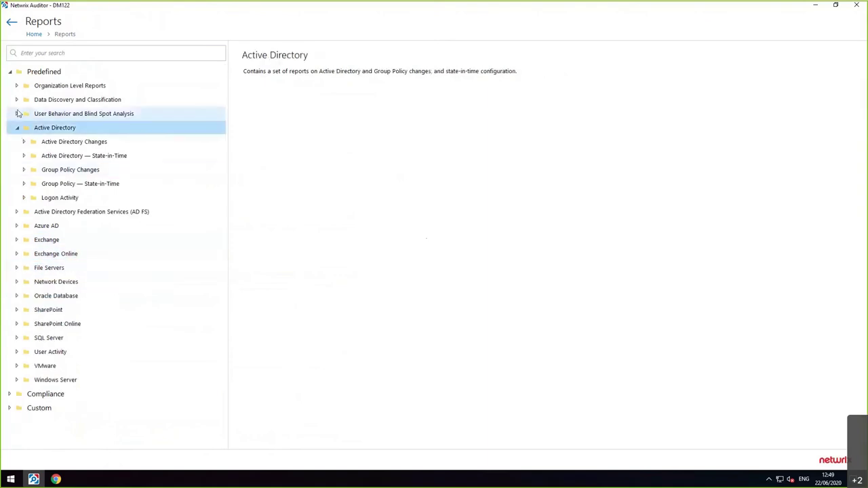
pyautogui.click(15, 116)
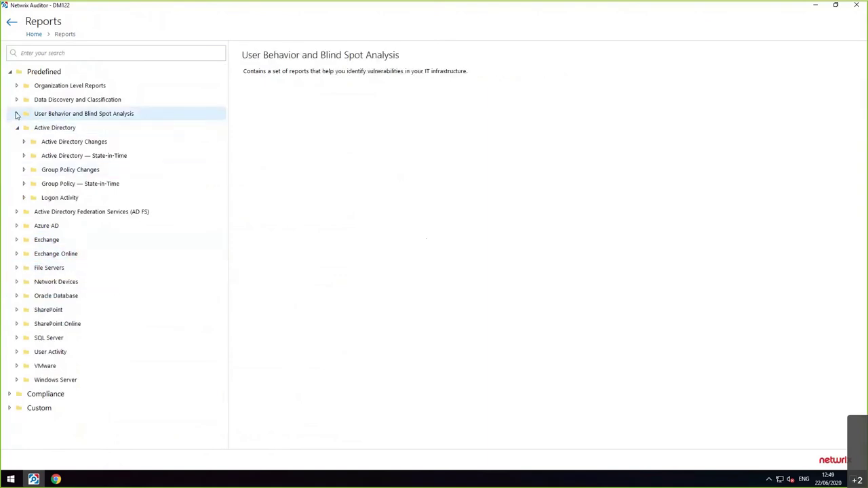
pyautogui.click(15, 115)
pyautogui.click(18, 213)
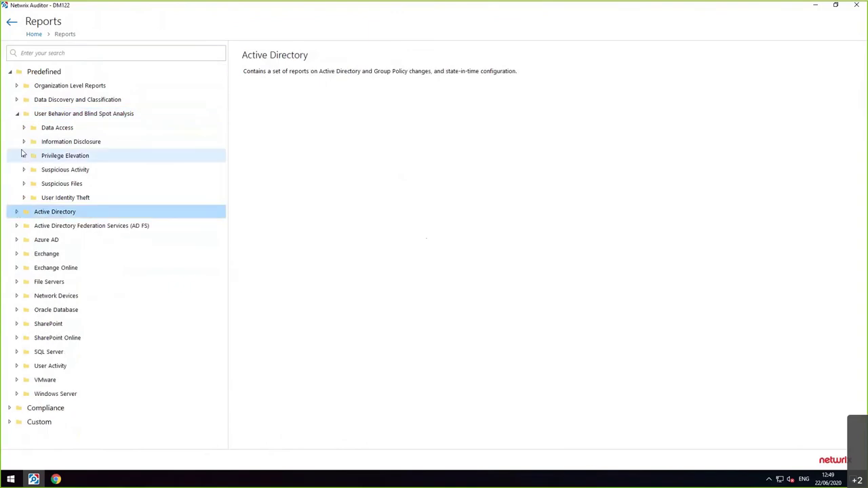
# - Read the Data Access and Suspicious Activity descriptions, browse User Identity Theft, and expand Privilege Elevation
pyautogui.click(49, 132)
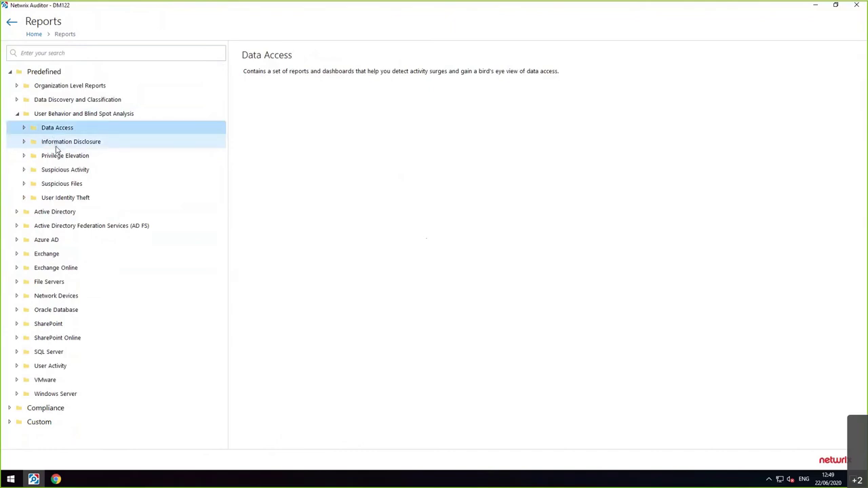
pyautogui.click(58, 169)
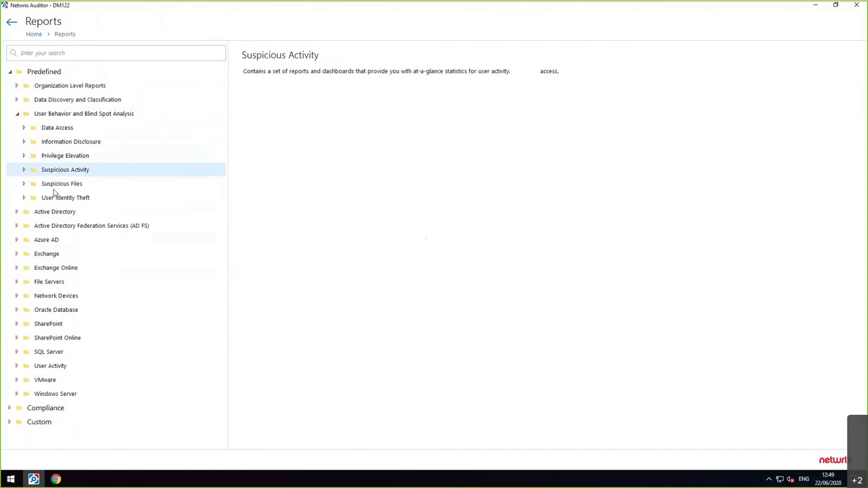
pyautogui.click(52, 201)
pyautogui.click(25, 198)
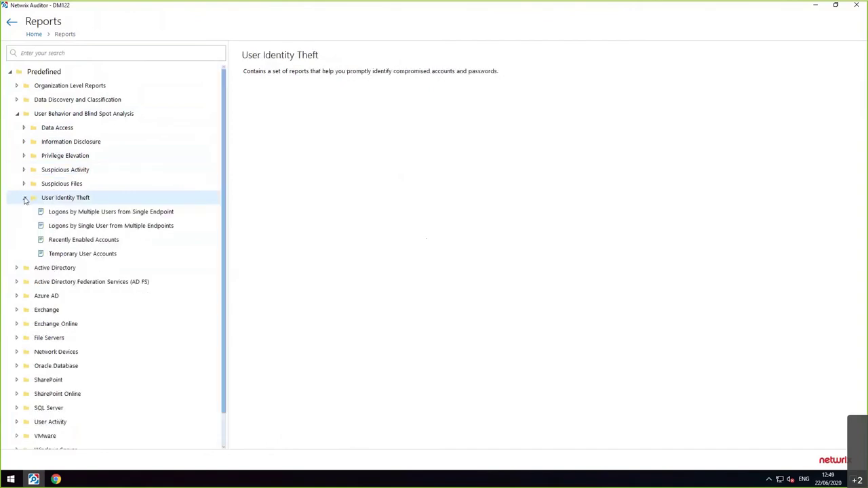
pyautogui.click(24, 198)
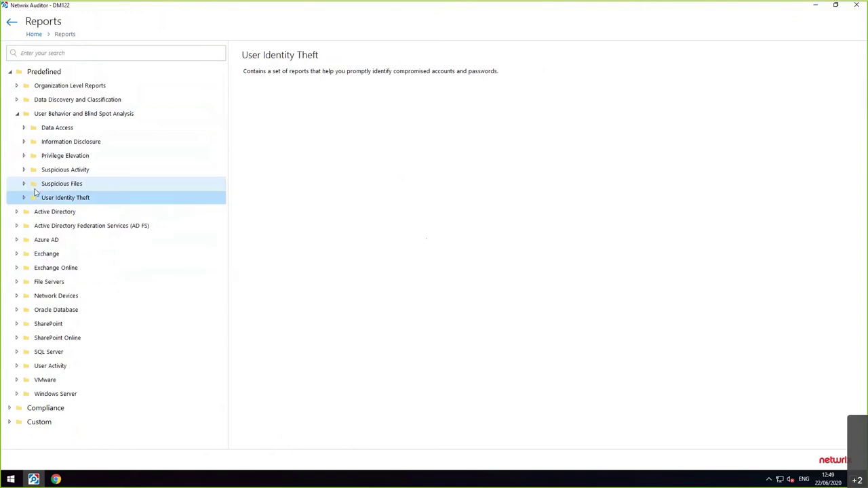
pyautogui.click(49, 172)
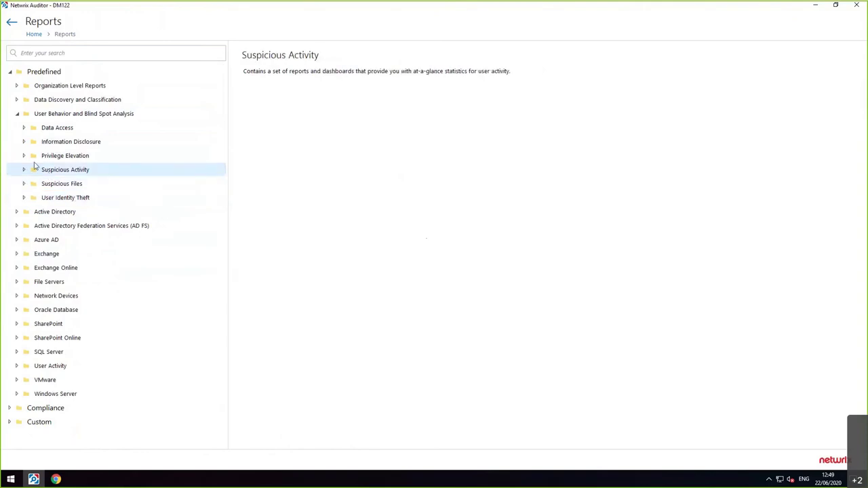
pyautogui.doubleClick(54, 156)
# - Run Temporary Users in Privileged Groups for Previous year, groups Domain Admins and SecureAccess, 24 hours
pyautogui.doubleClick(48, 172)
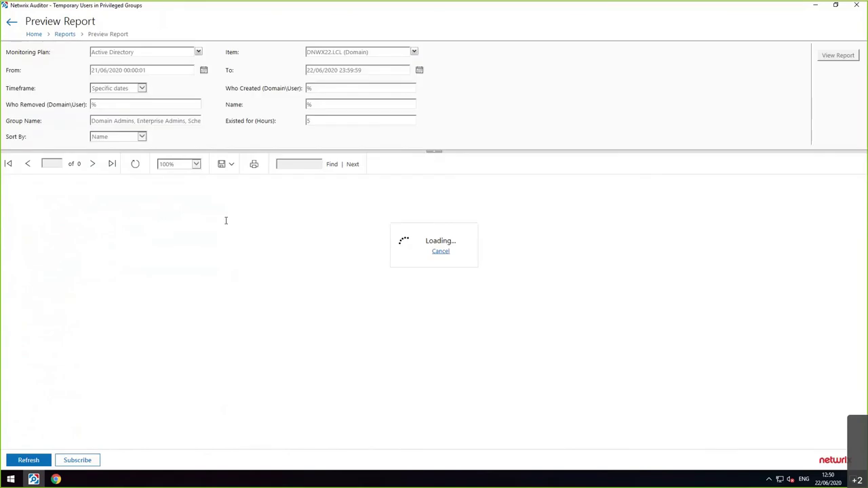
pyautogui.click(128, 90)
pyautogui.click(108, 166)
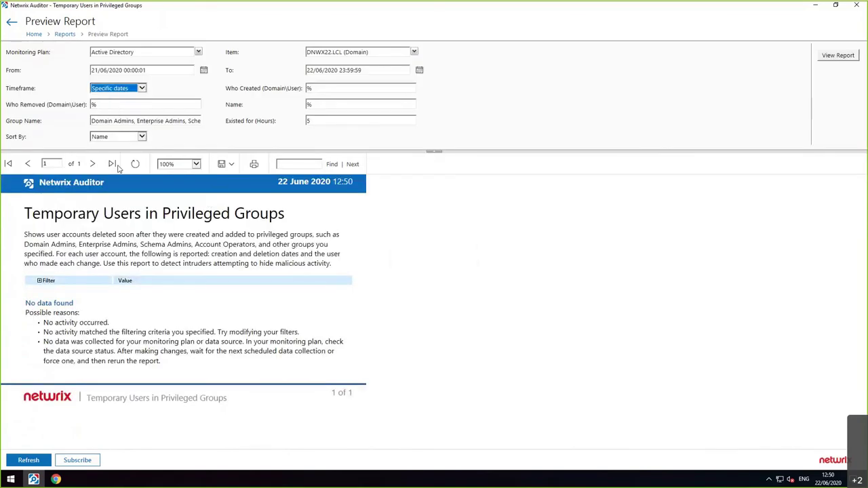
pyautogui.moveTo(138, 120); pyautogui.dragTo(91, 120)
pyautogui.click(138, 120)
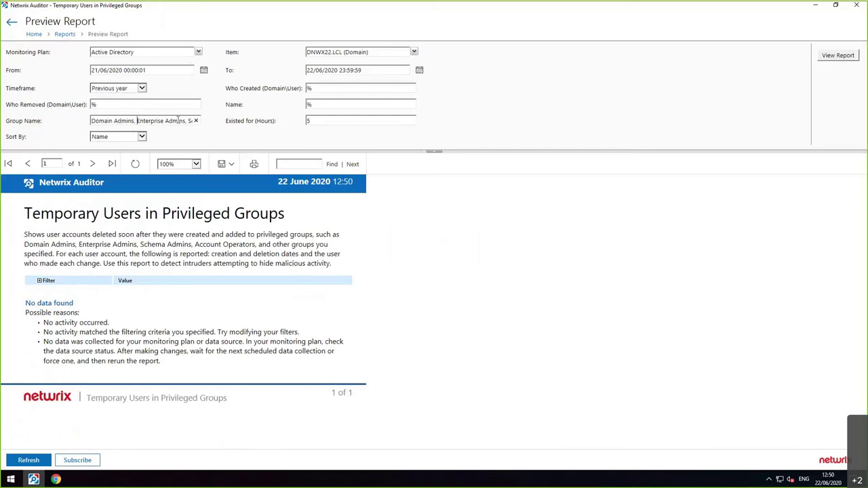
pyautogui.moveTo(178, 120); pyautogui.dragTo(548, 120)
pyautogui.write('SecureAccess')
pyautogui.press('Tab')
pyautogui.write('24')
pyautogui.click(838, 54)
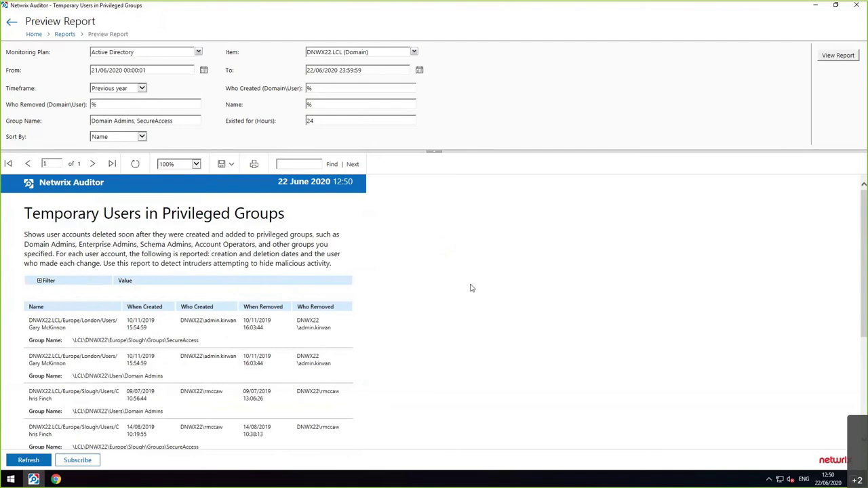
# - Review the report's account creation and removal details, then return to the home screen
pyautogui.scroll(-1, 468, 288)
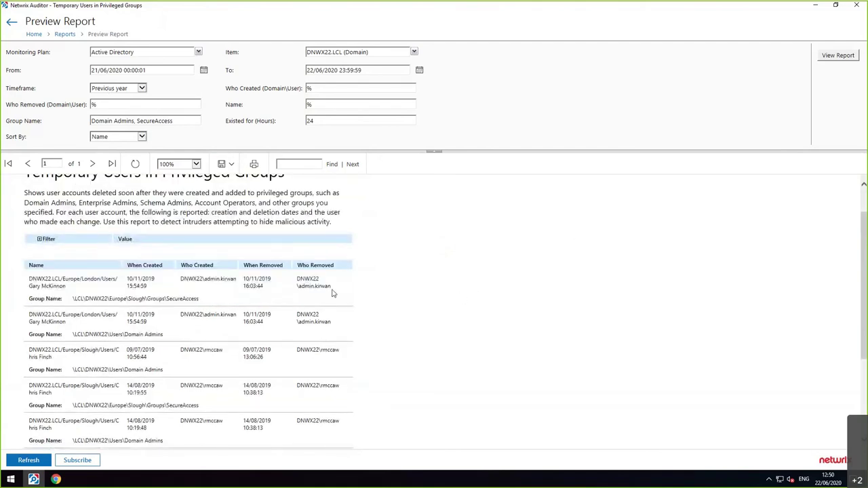
pyautogui.scroll(-2, 352, 318)
pyautogui.scroll(-1, 347, 315)
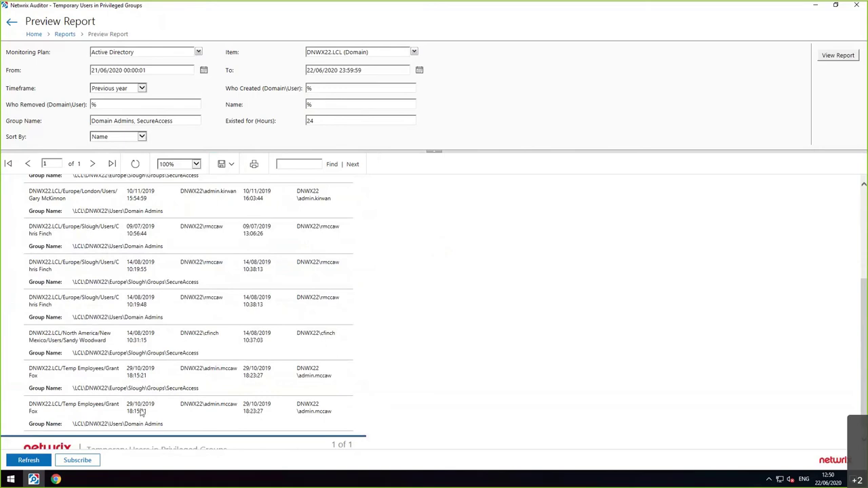
pyautogui.scroll(1, 142, 412)
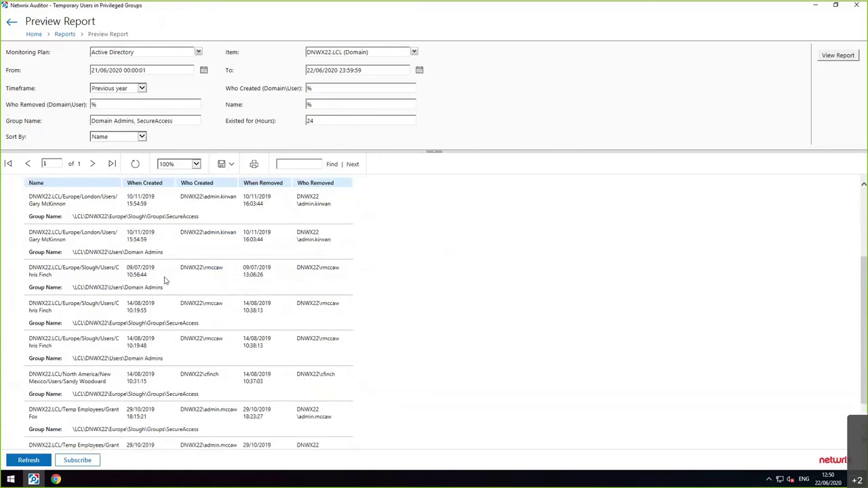
pyautogui.moveTo(154, 267); pyautogui.dragTo(122, 278)
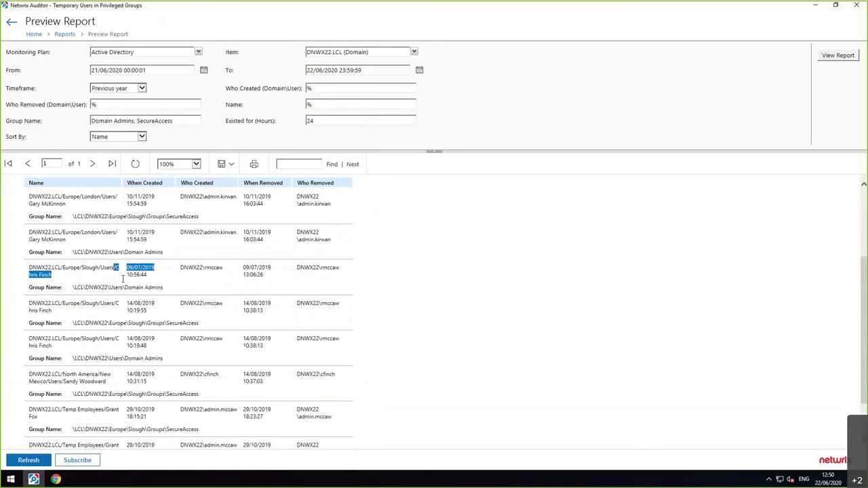
pyautogui.moveTo(180, 268); pyautogui.dragTo(226, 273)
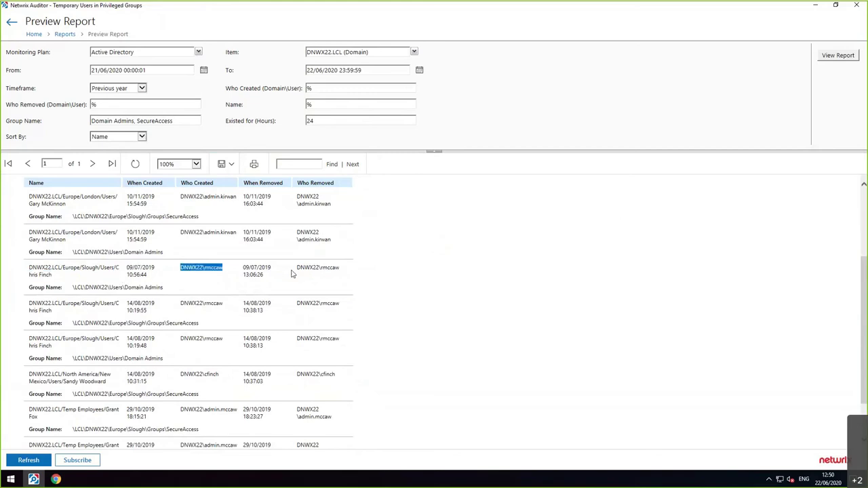
pyautogui.moveTo(297, 267); pyautogui.dragTo(342, 268)
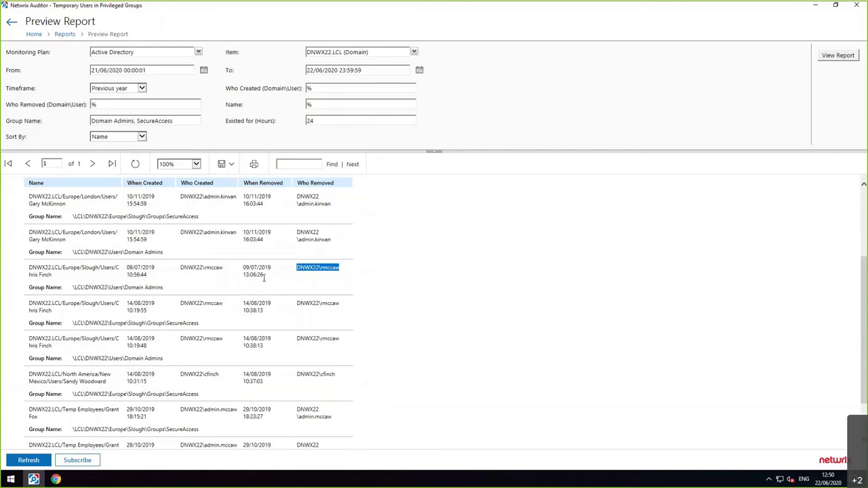
pyautogui.moveTo(263, 277); pyautogui.dragTo(243, 269)
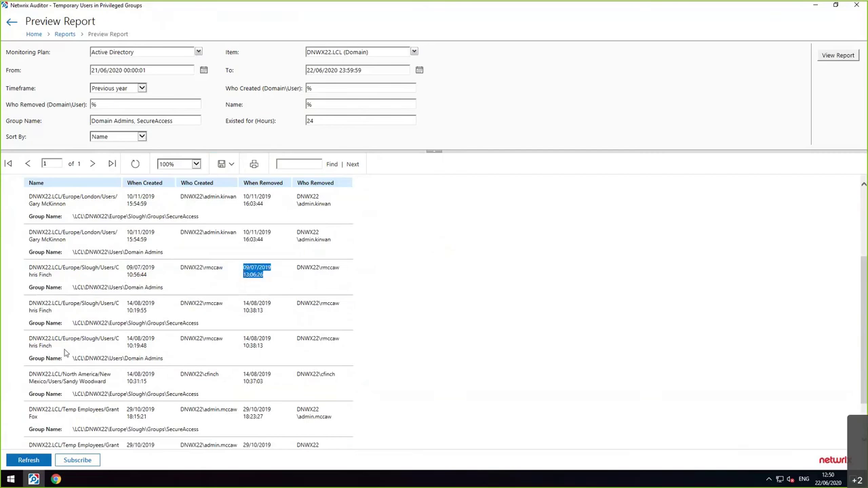
pyautogui.scroll(-1, 66, 352)
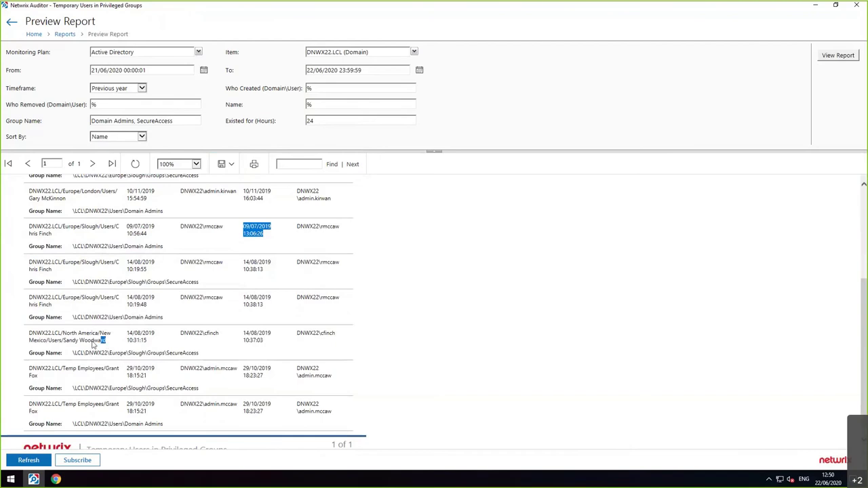
pyautogui.moveTo(106, 340); pyautogui.dragTo(66, 343)
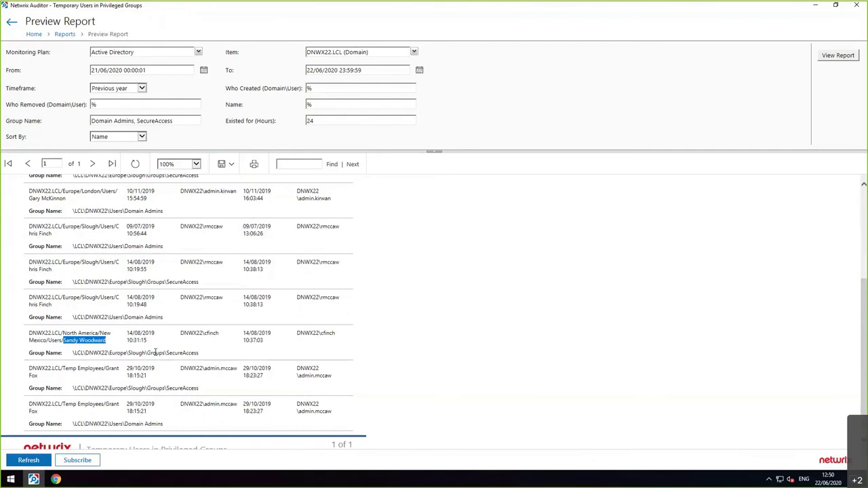
pyautogui.click(39, 34)
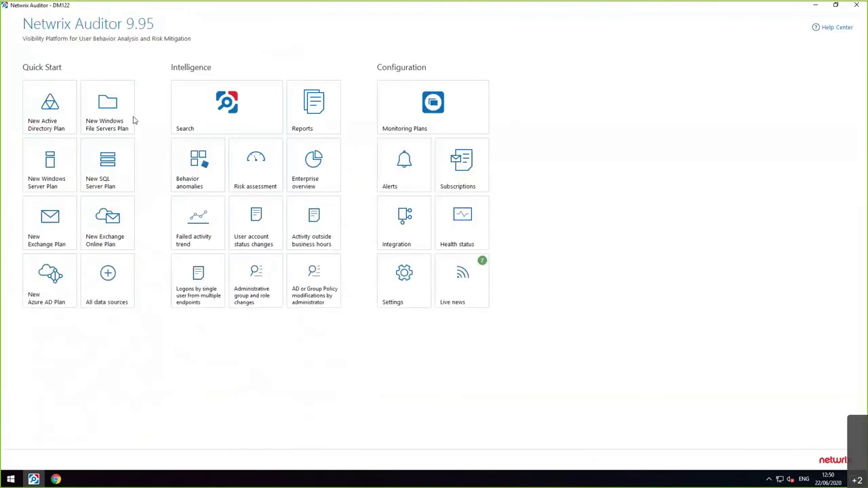
# - Search all audit activity performed by one user account, added as a Who filter
pyautogui.click(207, 129)
pyautogui.click(306, 56)
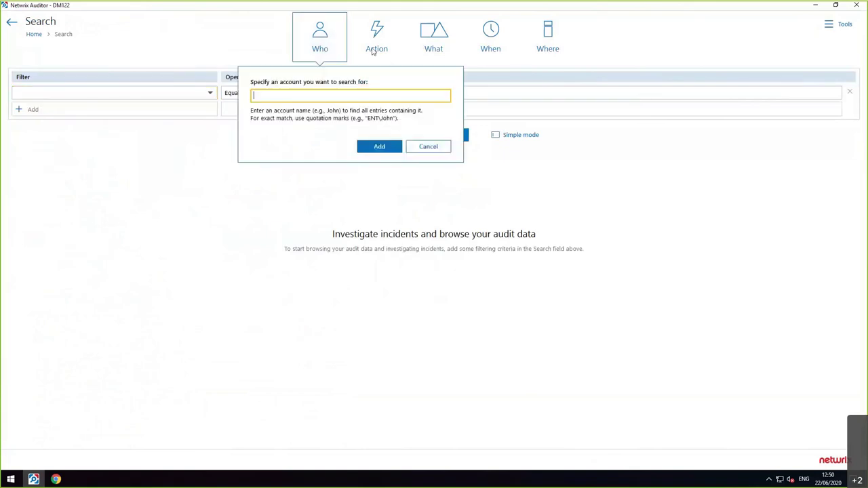
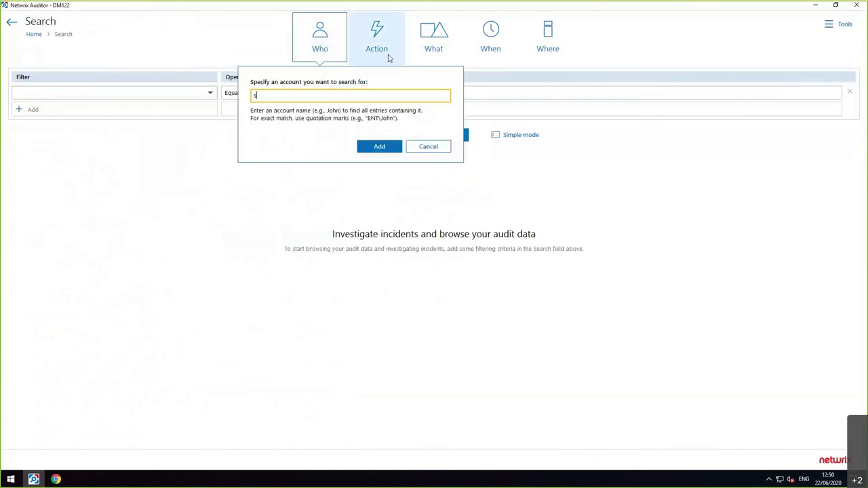
pyautogui.click(382, 147)
pyautogui.click(434, 138)
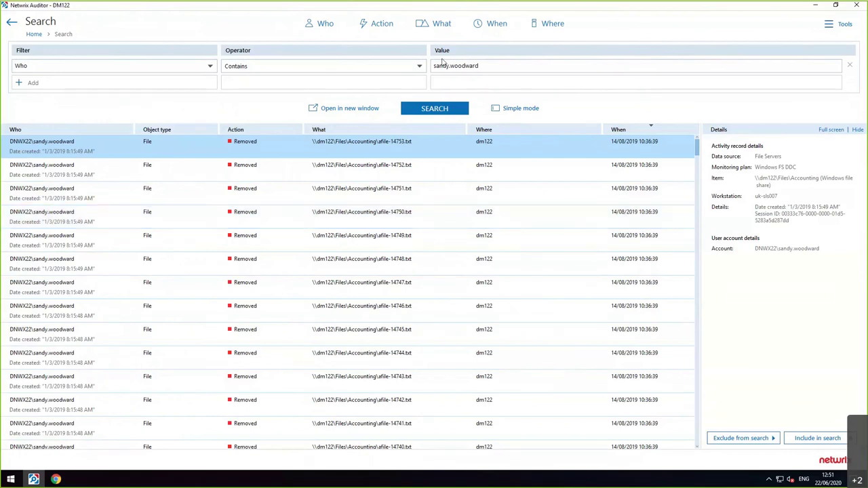
# - Exclude Action: Removed from the results and rerun the search
pyautogui.scroll(-5, 420, 297)
pyautogui.scroll(-5, 420, 297)
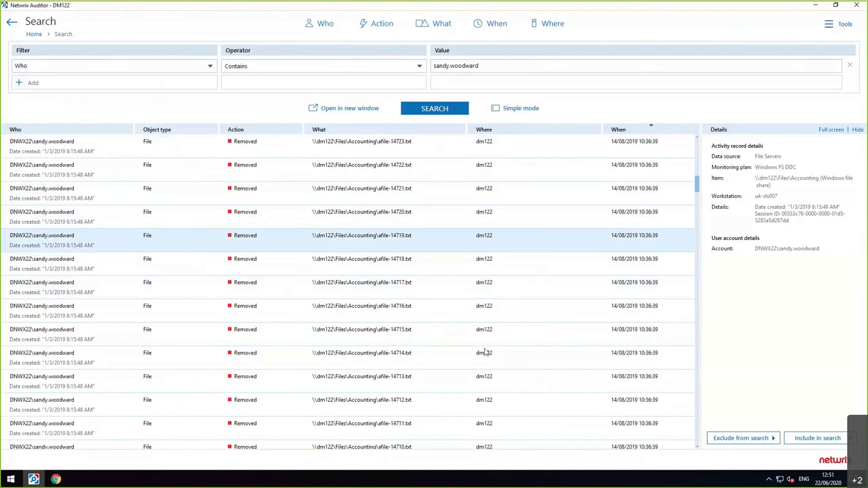
pyautogui.scroll(-12, 393, 255)
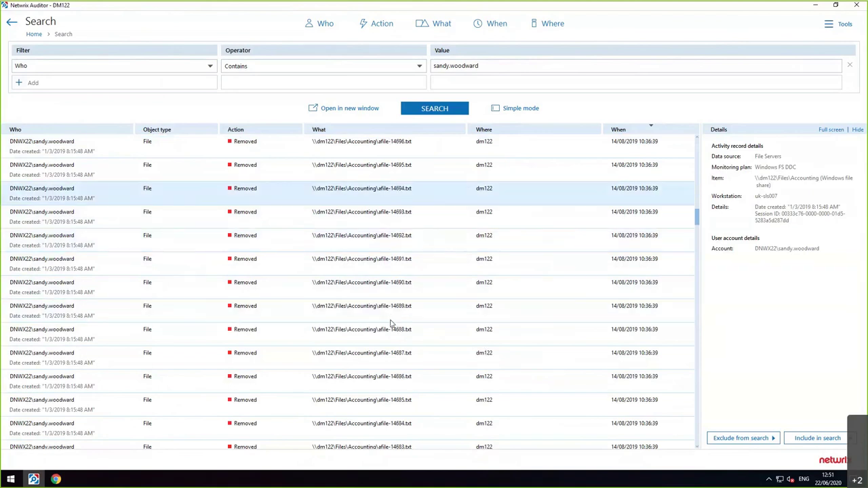
pyautogui.click(739, 438)
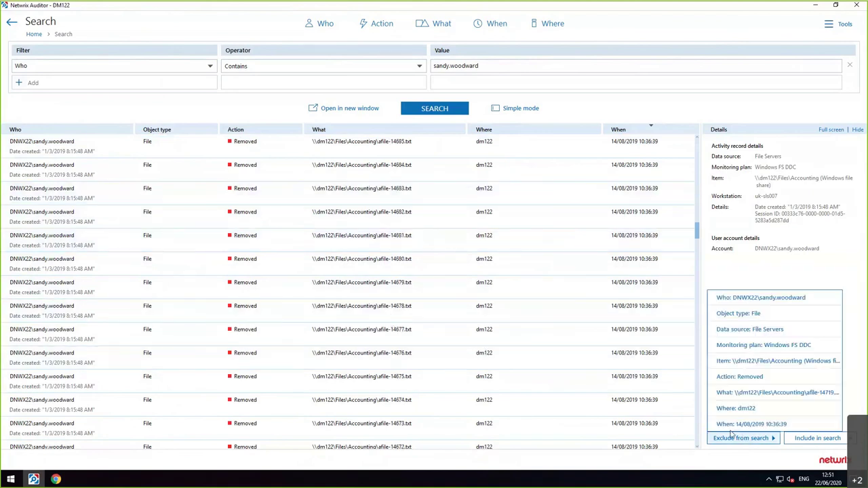
pyautogui.click(737, 377)
pyautogui.click(457, 124)
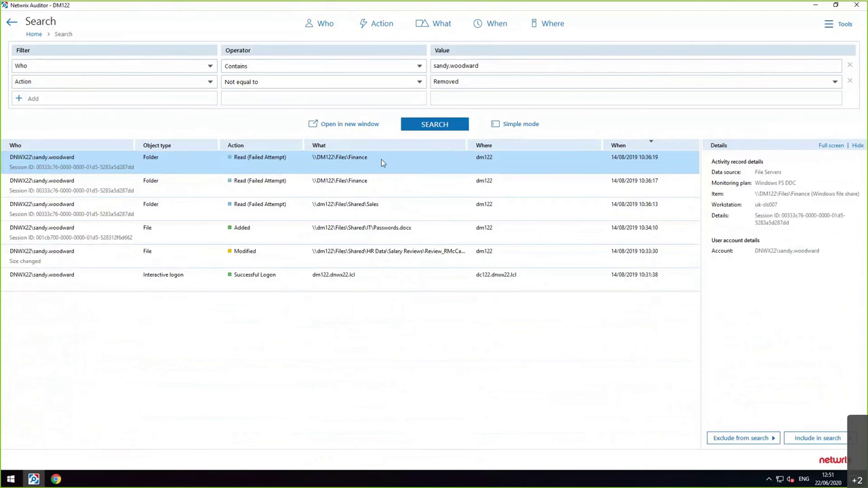
# - Open the Modified salary review file record and review its What, path, and Details fields
pyautogui.doubleClick(356, 252)
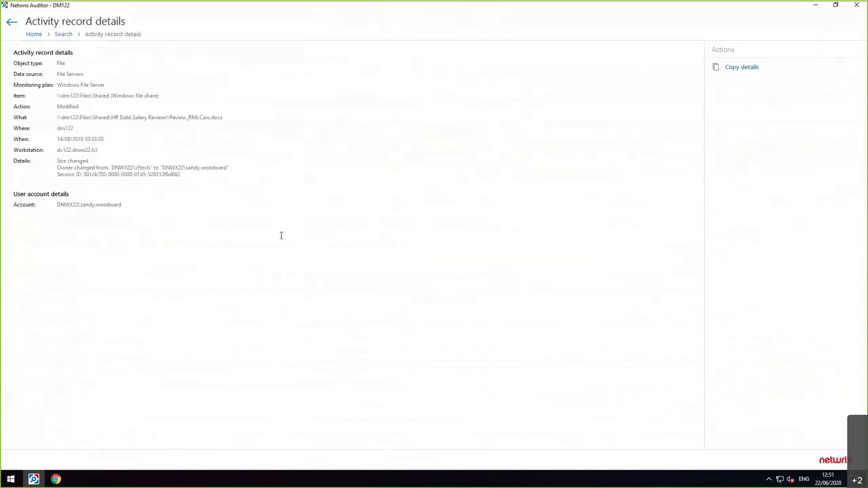
pyautogui.moveTo(58, 162); pyautogui.dragTo(173, 166)
pyautogui.moveTo(118, 120); pyautogui.dragTo(224, 137)
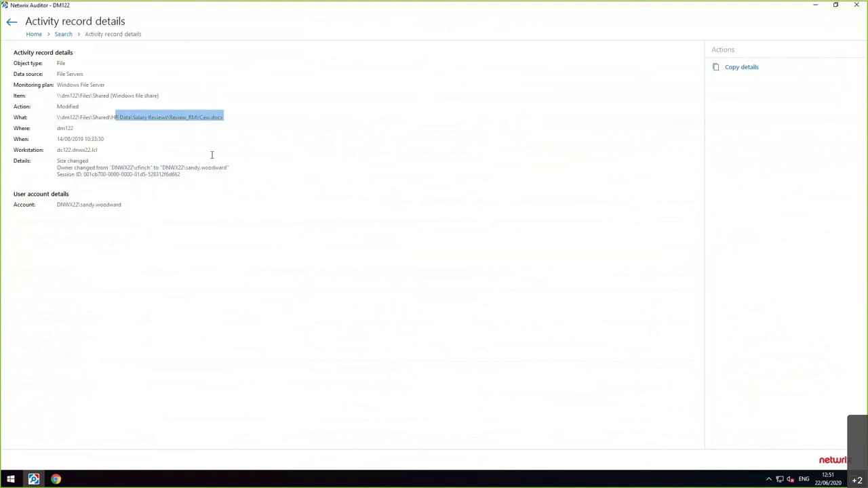
pyautogui.click(136, 117)
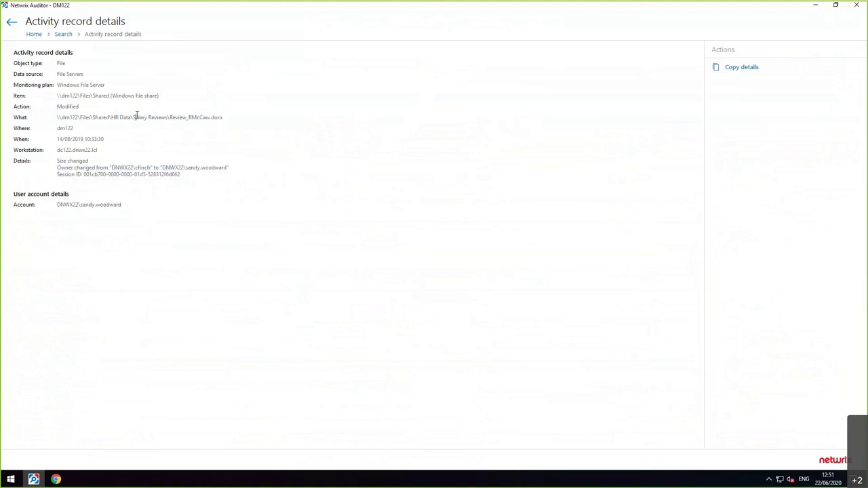
pyautogui.keyDown('shift'); pyautogui.click(212, 113); pyautogui.keyUp('shift')
pyautogui.moveTo(193, 175); pyautogui.dragTo(66, 161)
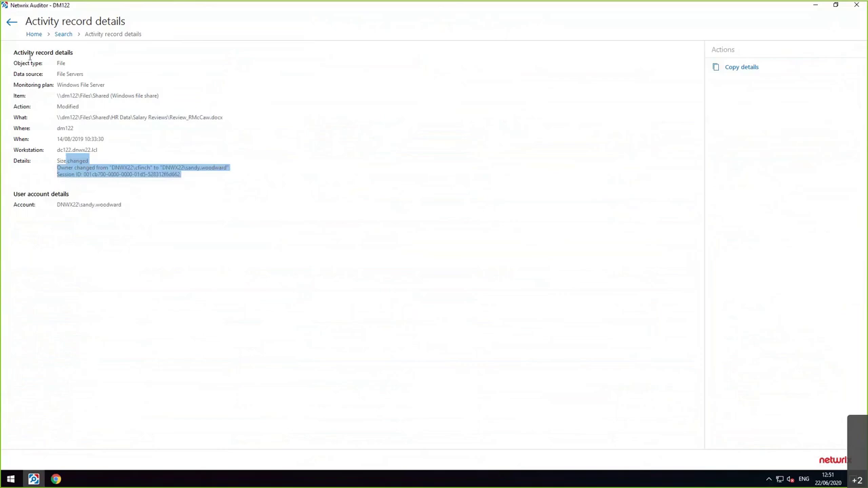
# - Return to the search and add an empty third filter row, browsing its field list
pyautogui.click(63, 35)
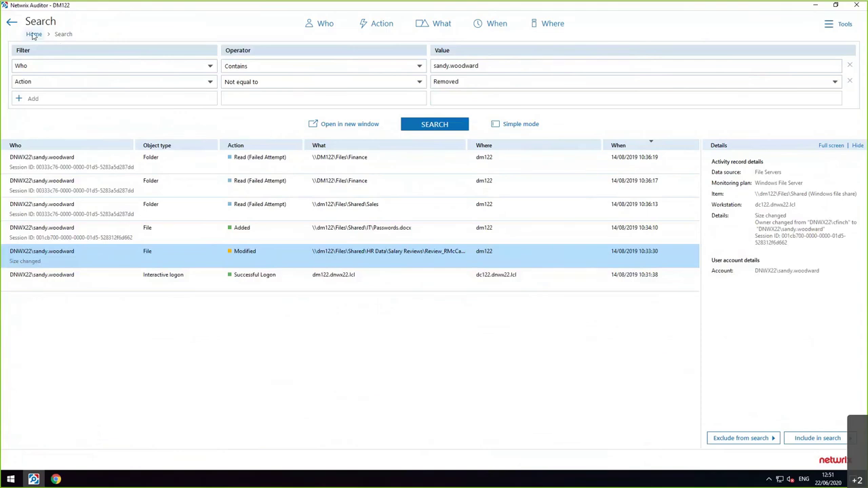
pyautogui.click(21, 98)
pyautogui.click(212, 99)
pyautogui.scroll(-2, 201, 192)
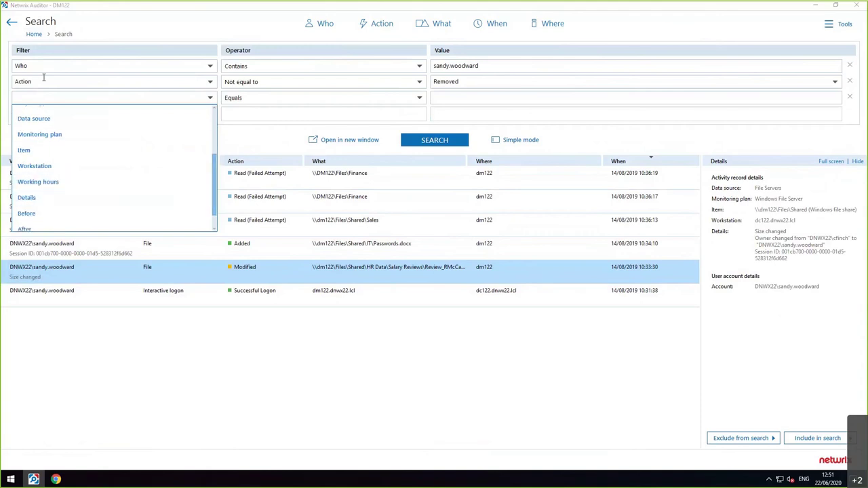
pyautogui.click(30, 35)
# - Filter All Alerts by the Logon Activity tag, then select the 2-Multiple and 3-Excessive Failed Logons alerts
pyautogui.click(32, 34)
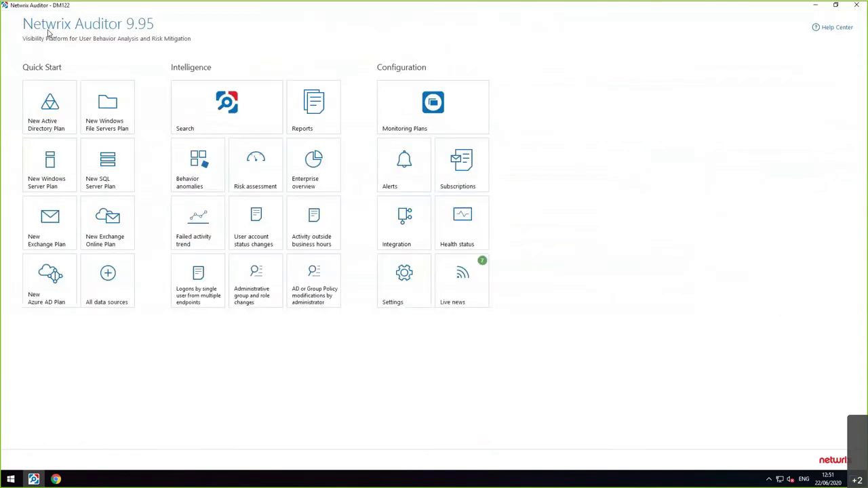
pyautogui.click(390, 171)
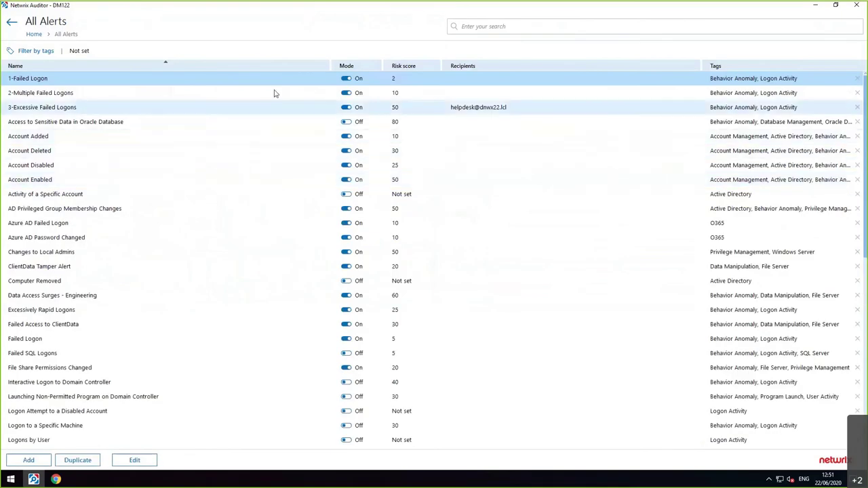
pyautogui.click(36, 50)
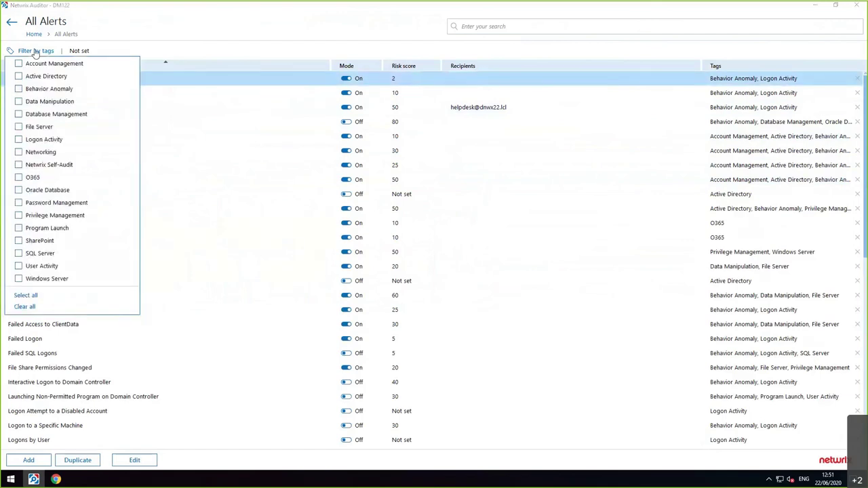
pyautogui.click(19, 139)
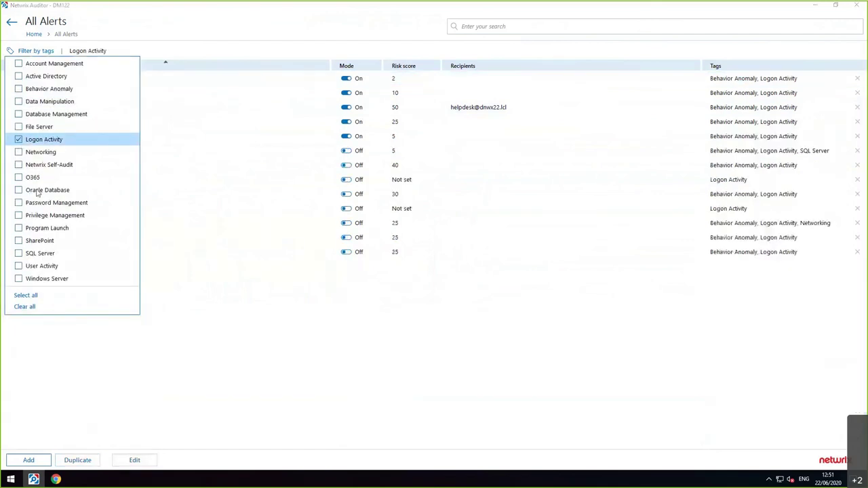
pyautogui.click(271, 349)
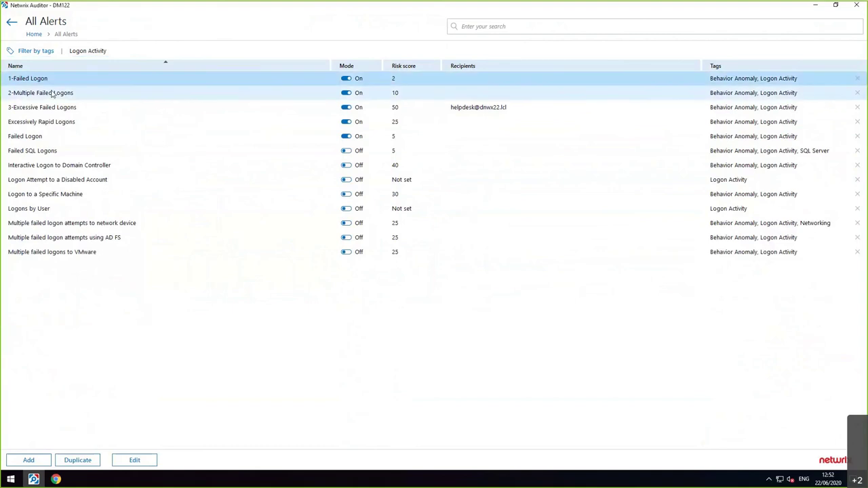
pyautogui.click(42, 95)
pyautogui.click(40, 109)
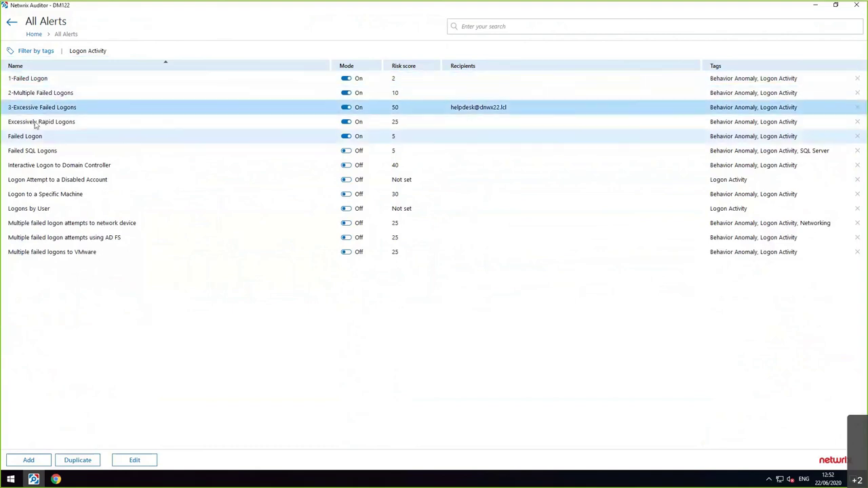
pyautogui.doubleClick(35, 81)
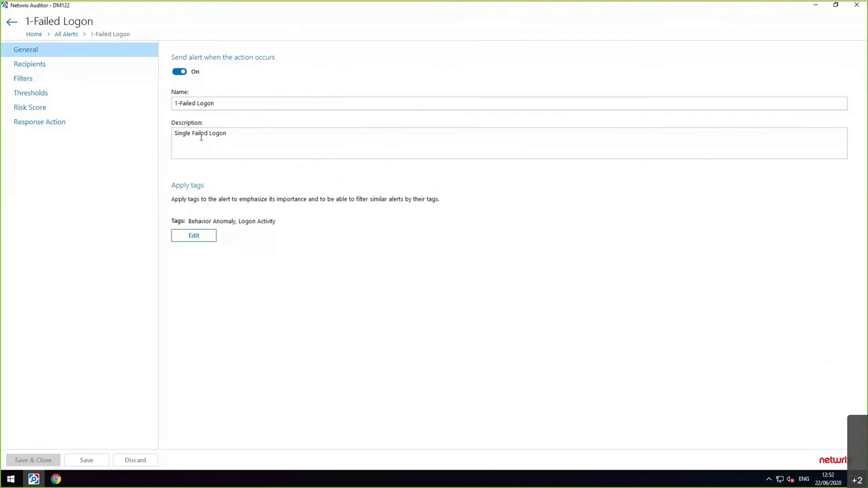
pyautogui.click(25, 80)
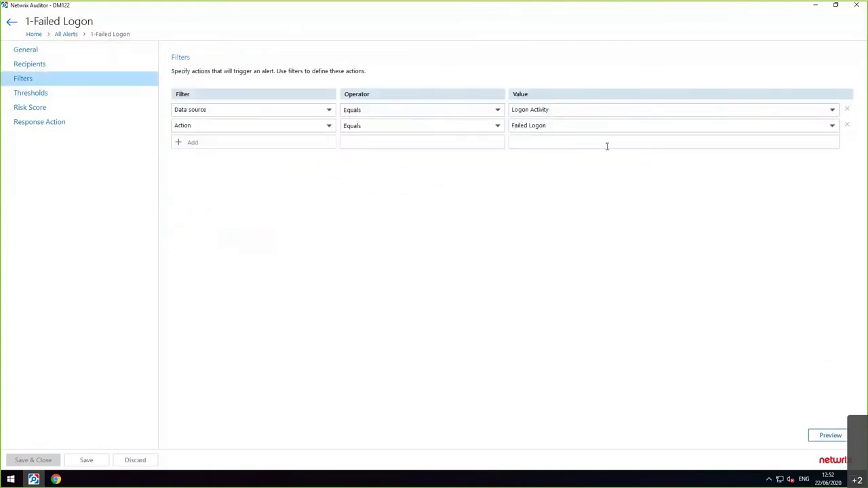
pyautogui.click(27, 93)
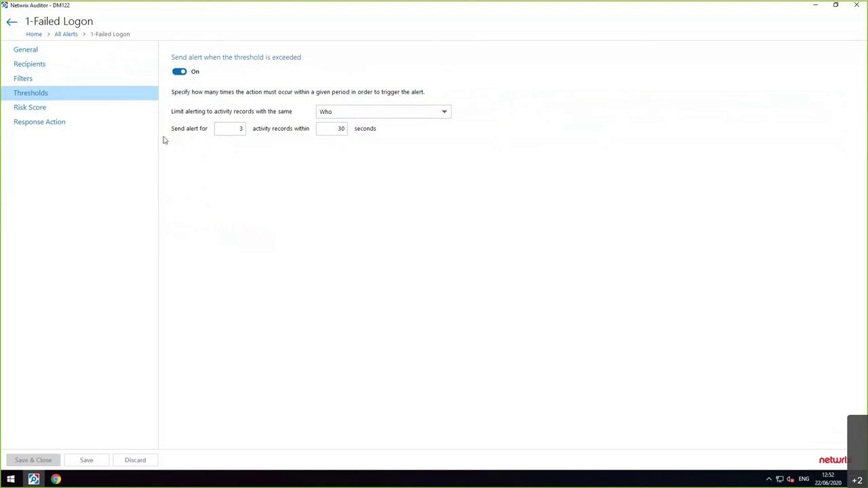
pyautogui.click(45, 108)
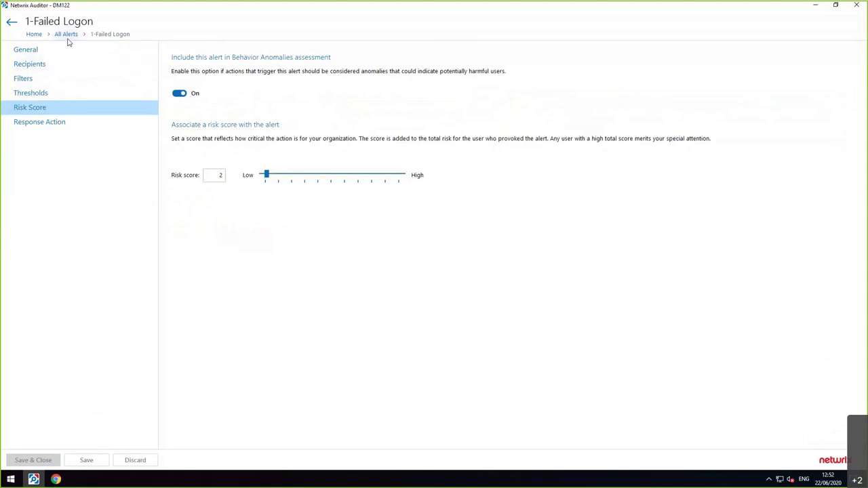
pyautogui.click(12, 23)
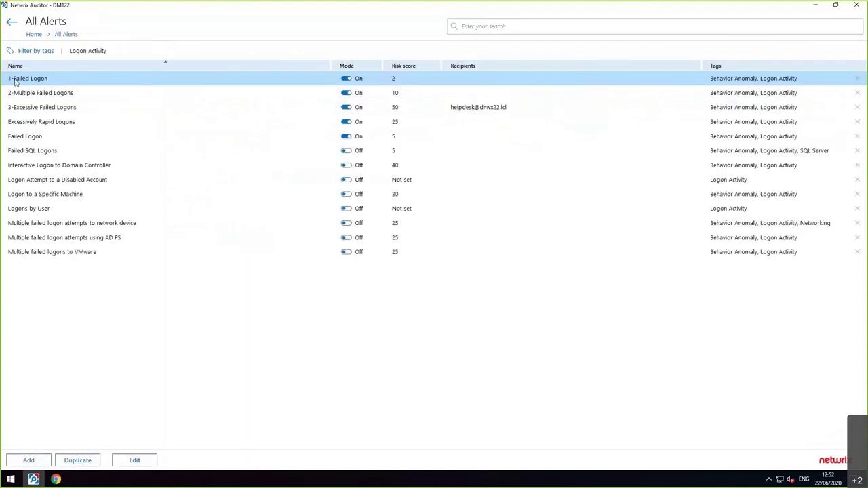
pyautogui.doubleClick(14, 92)
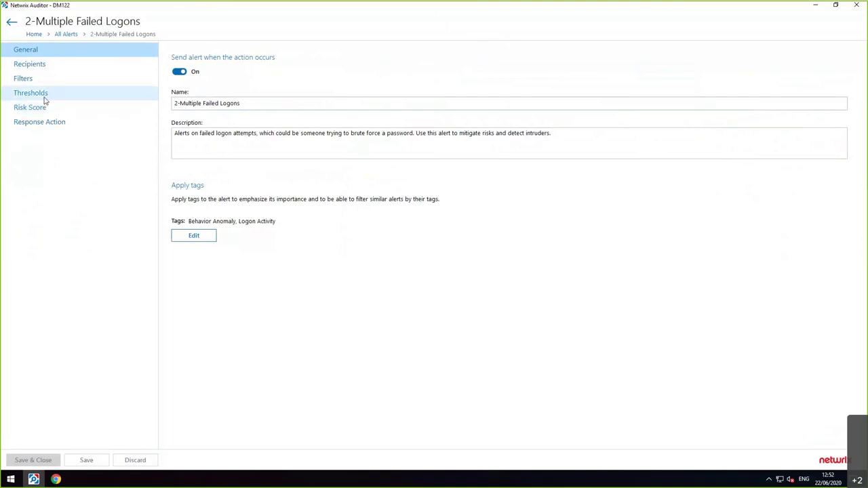
pyautogui.click(44, 98)
pyautogui.doubleClick(224, 129)
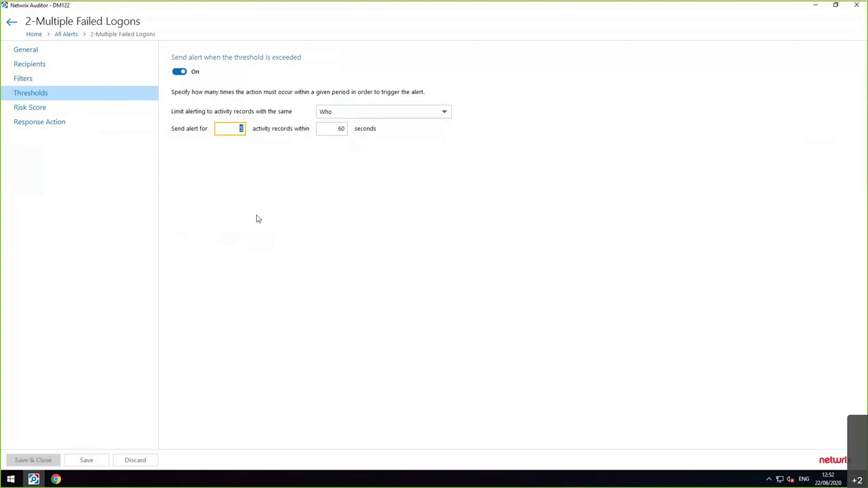
pyautogui.click(73, 69)
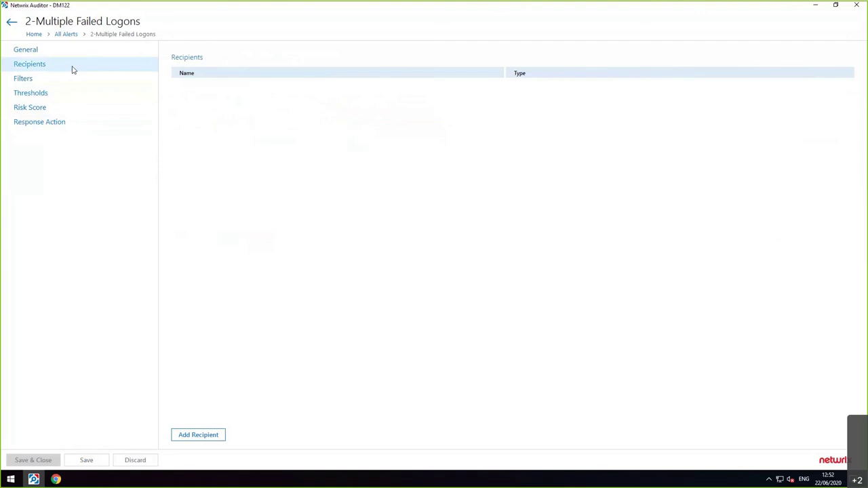
pyautogui.click(65, 123)
pyautogui.click(58, 113)
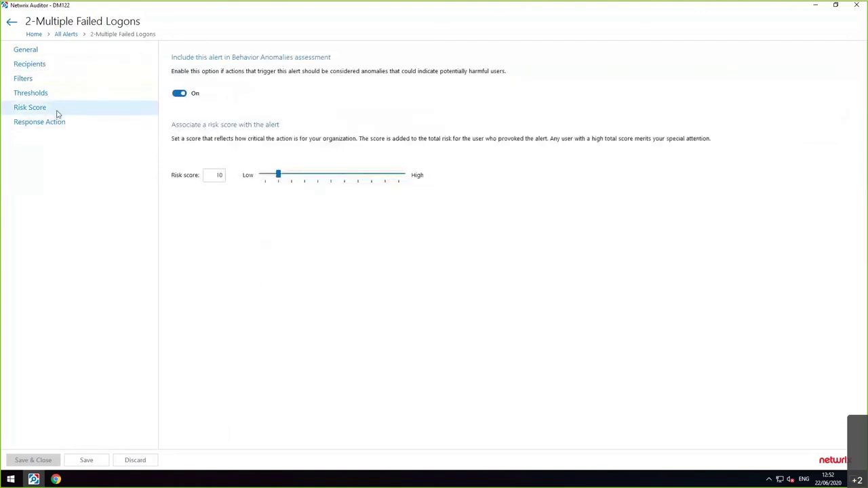
pyautogui.click(214, 175)
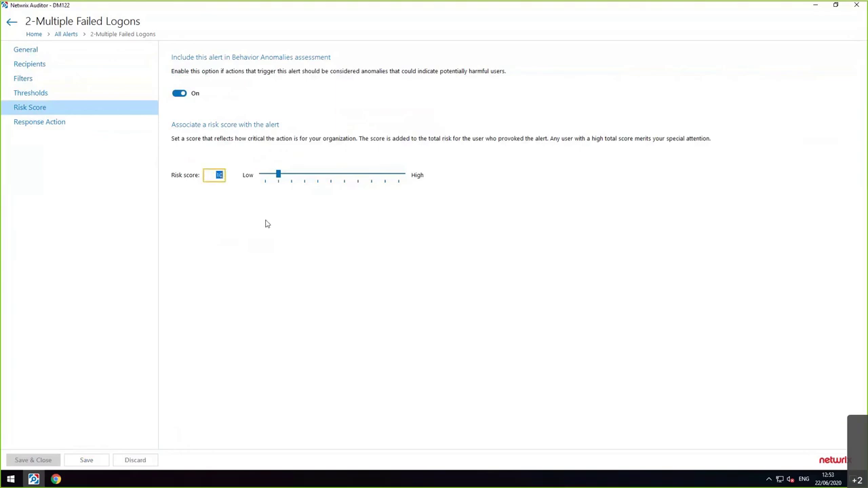
pyautogui.click(215, 190)
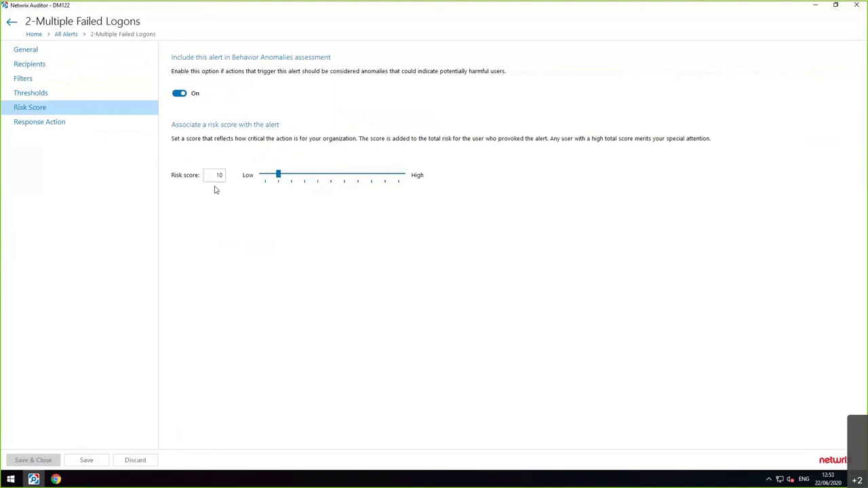
pyautogui.click(64, 34)
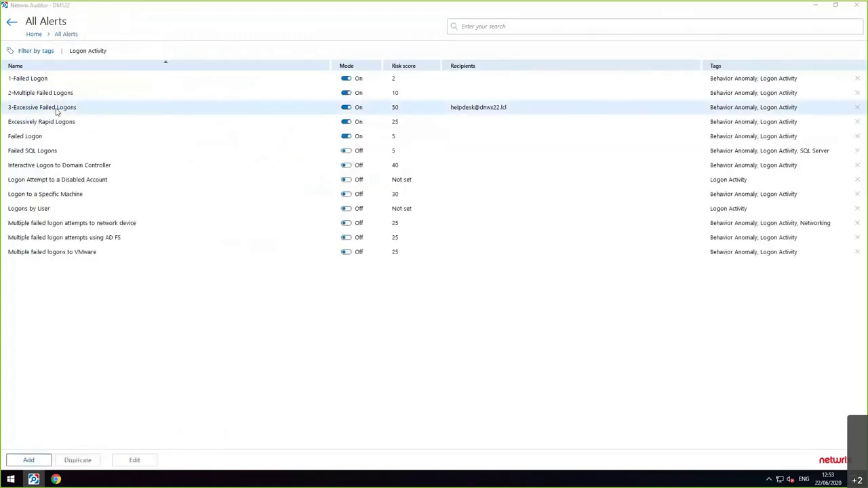
# - Open the 3-Excessive Failed Logons settings and review its 50-record, 300-second threshold
pyautogui.doubleClick(55, 109)
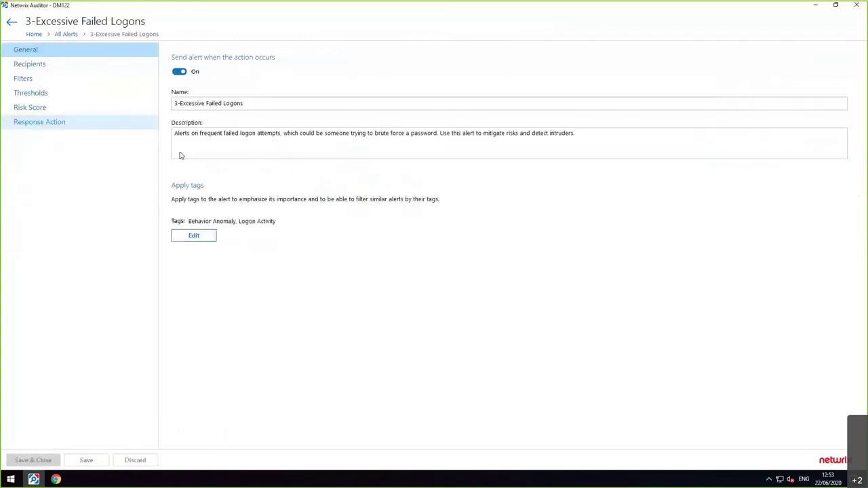
pyautogui.click(236, 106)
pyautogui.hotkey('ctrl', 'a')
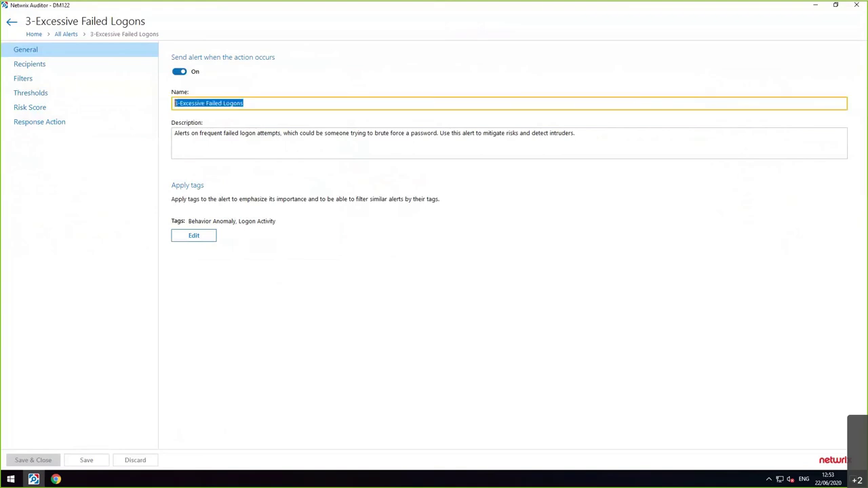
pyautogui.click(61, 95)
pyautogui.click(230, 129)
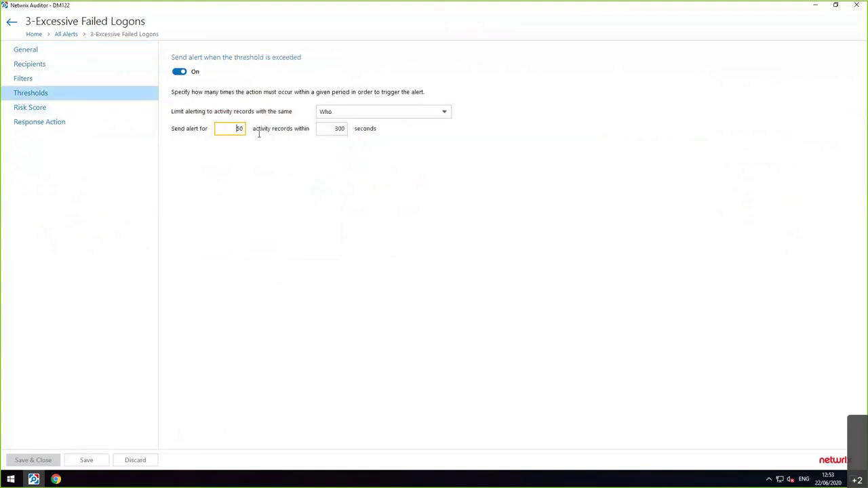
pyautogui.click(325, 128)
# - Review its risk score of 50, conditions, recipients and response action, then return to All Alerts
pyautogui.click(56, 115)
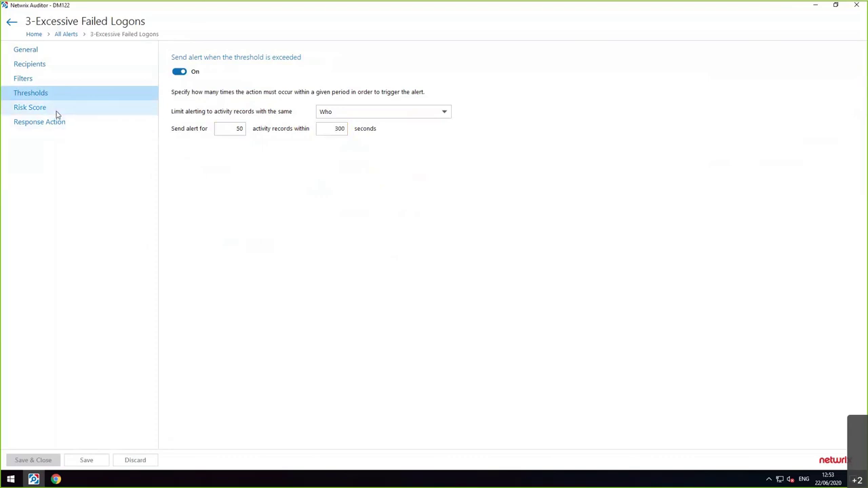
pyautogui.click(217, 175)
pyautogui.click(237, 231)
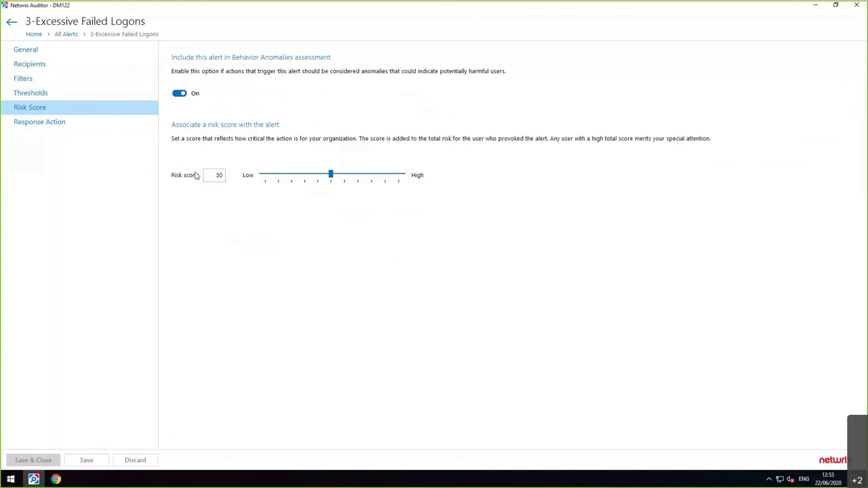
pyautogui.click(79, 77)
pyautogui.click(78, 70)
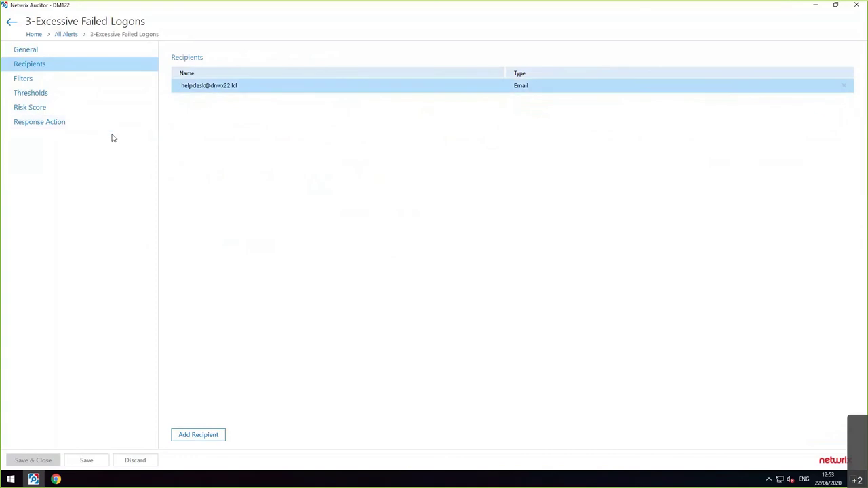
pyautogui.click(65, 129)
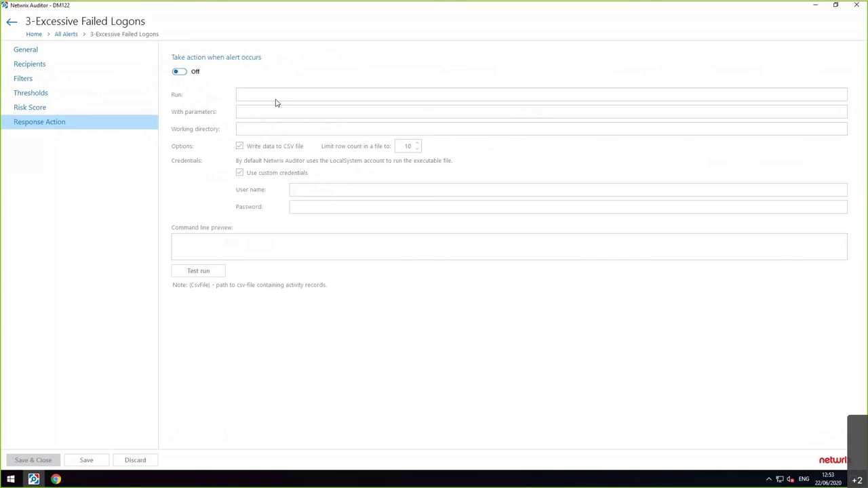
pyautogui.click(95, 111)
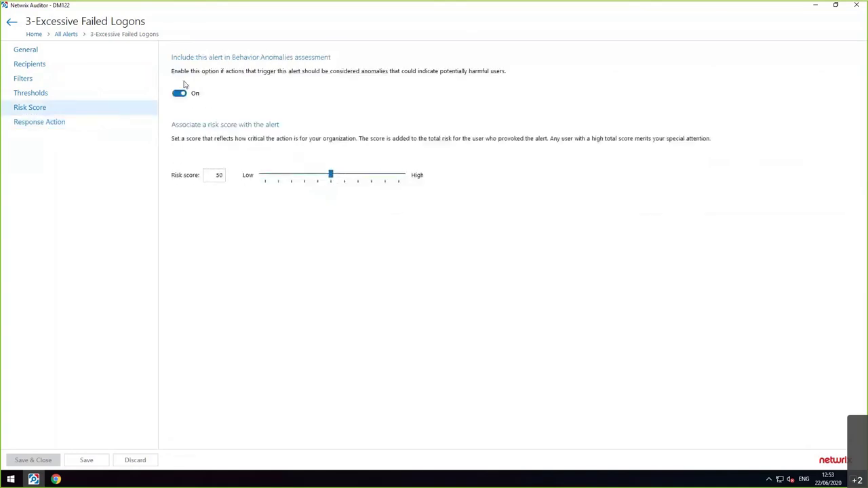
pyautogui.click(66, 34)
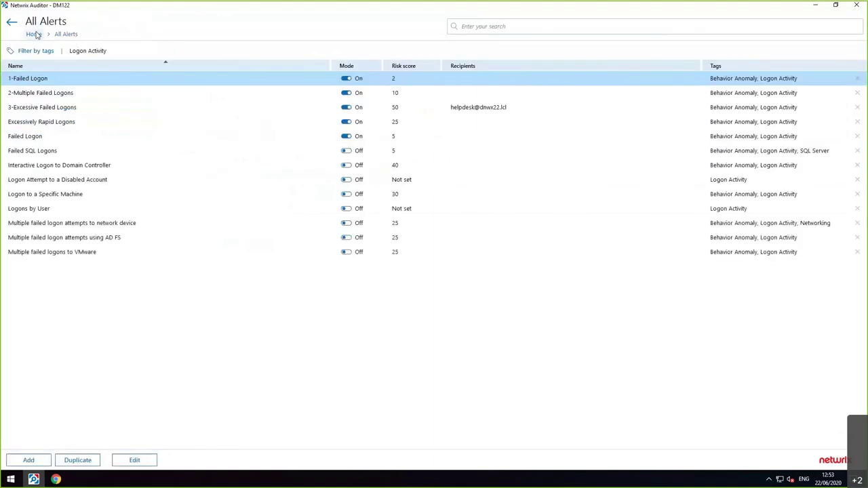
# - Open Behavior Anomalies from Home and select the top-scoring user at 2155
pyautogui.click(32, 33)
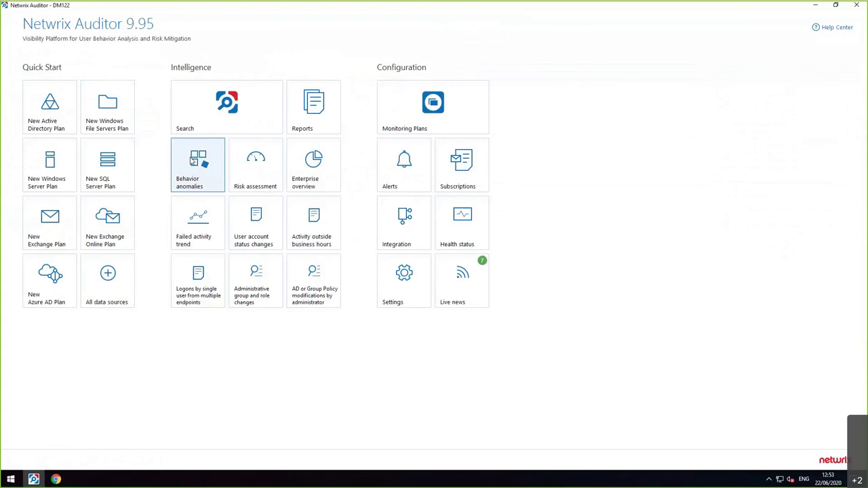
pyautogui.click(193, 160)
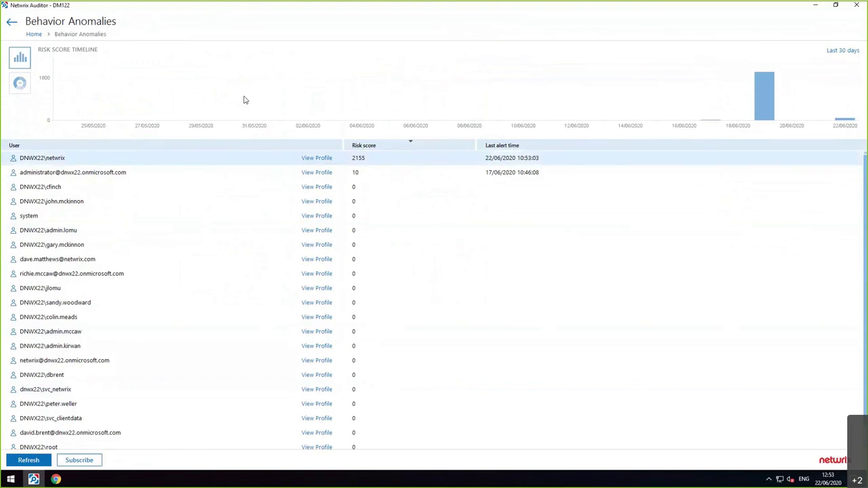
pyautogui.click(109, 160)
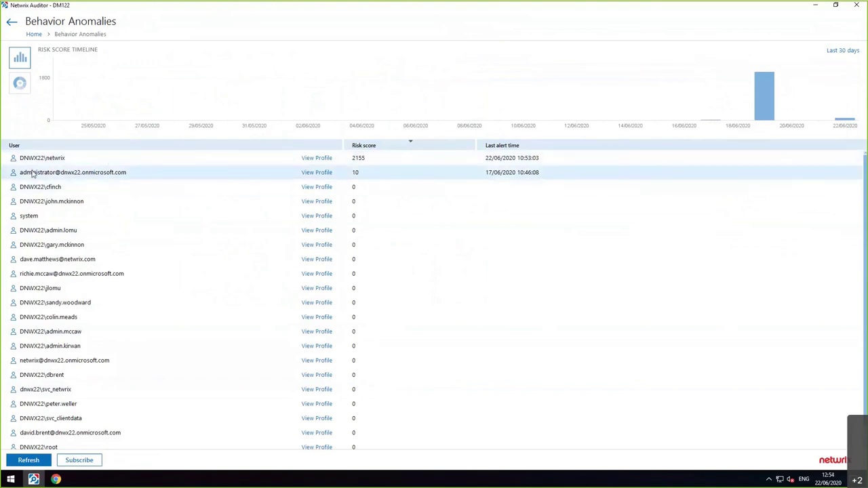
pyautogui.click(55, 160)
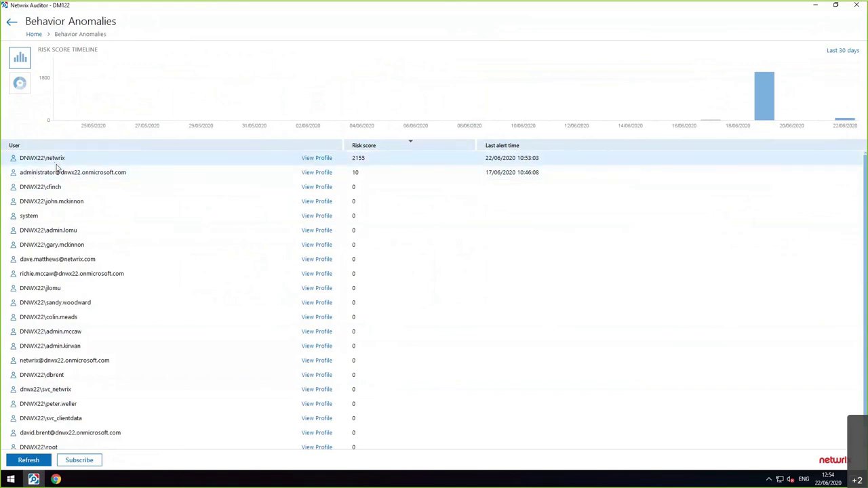
pyautogui.click(318, 163)
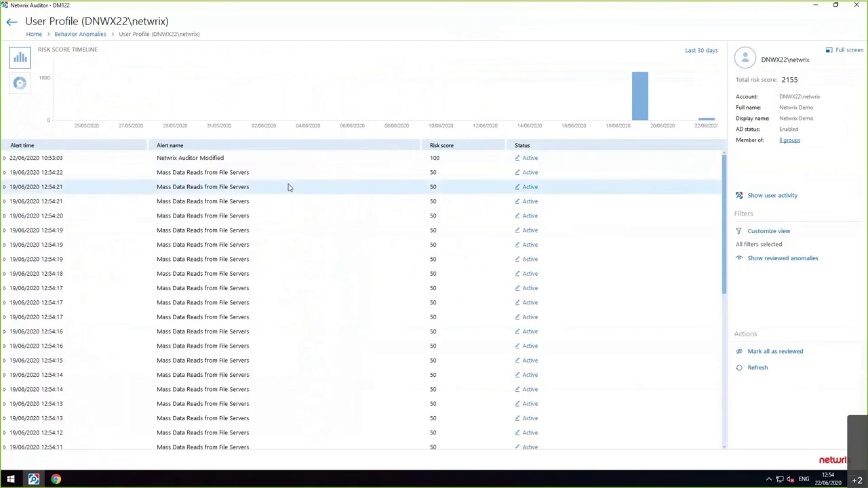
pyautogui.scroll(-3, 275, 265)
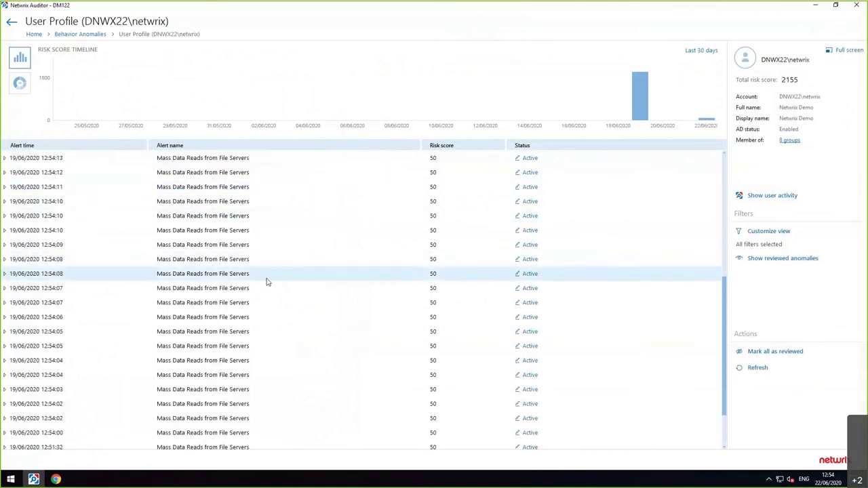
pyautogui.scroll(-3, 267, 283)
pyautogui.click(203, 285)
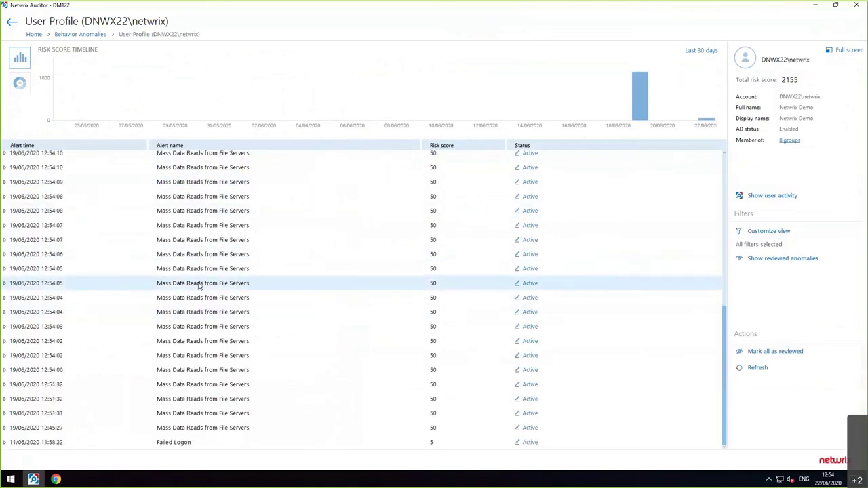
pyautogui.click(4, 283)
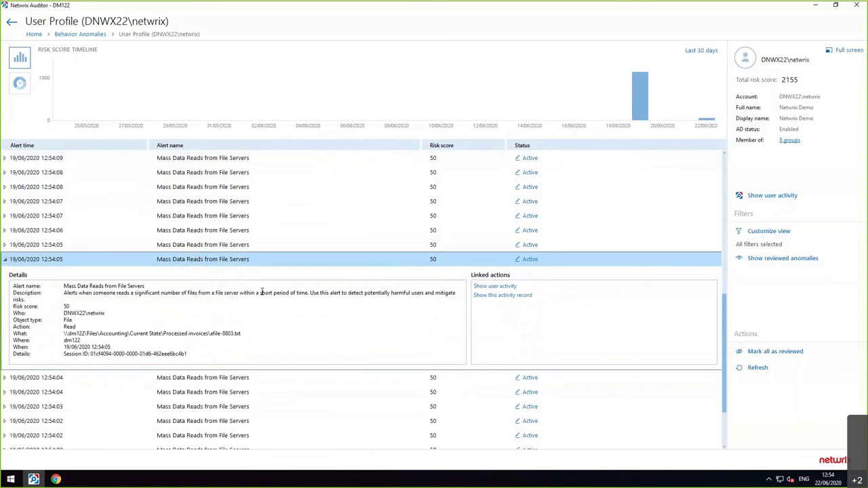
pyautogui.click(17, 26)
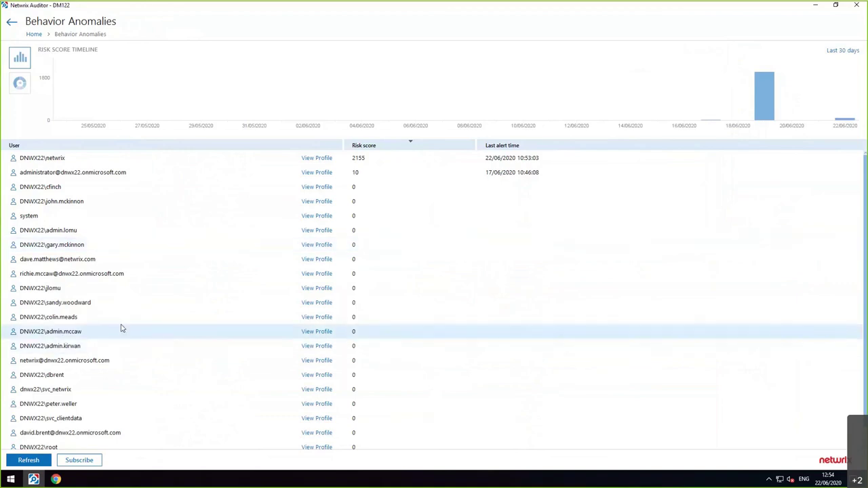
# - Open a zero-risk user's profile and show all their activity in a maximized Search window
pyautogui.click(306, 332)
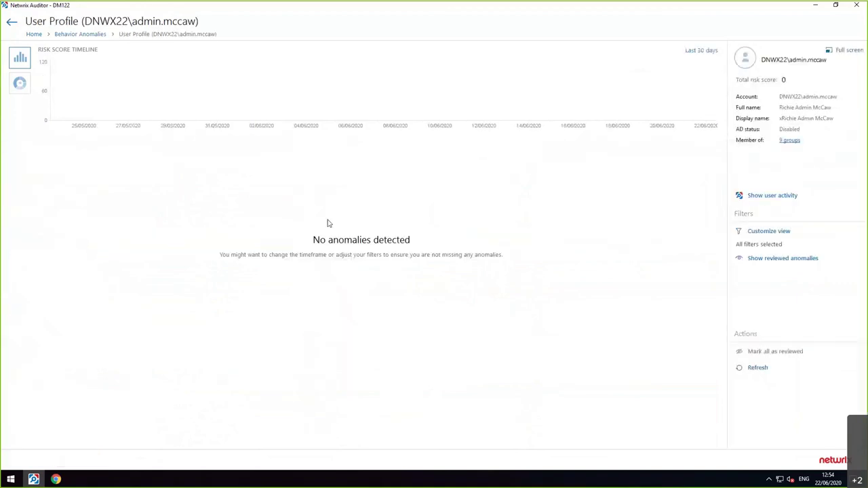
pyautogui.click(745, 195)
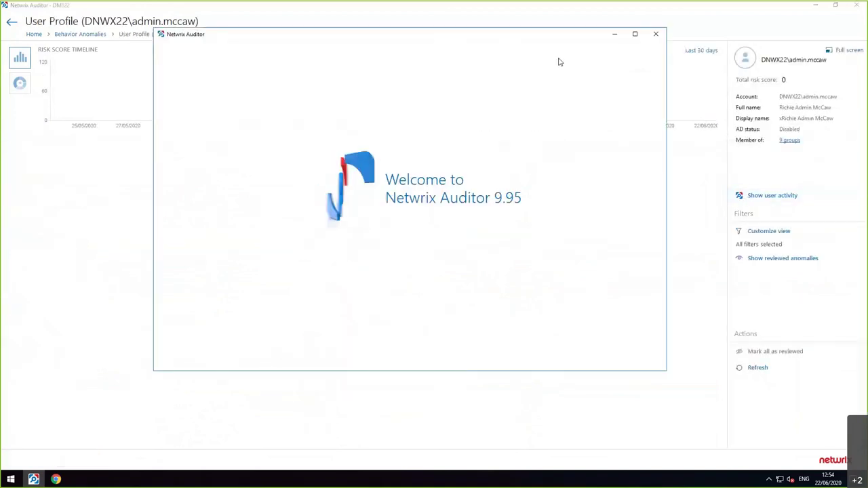
pyautogui.click(634, 33)
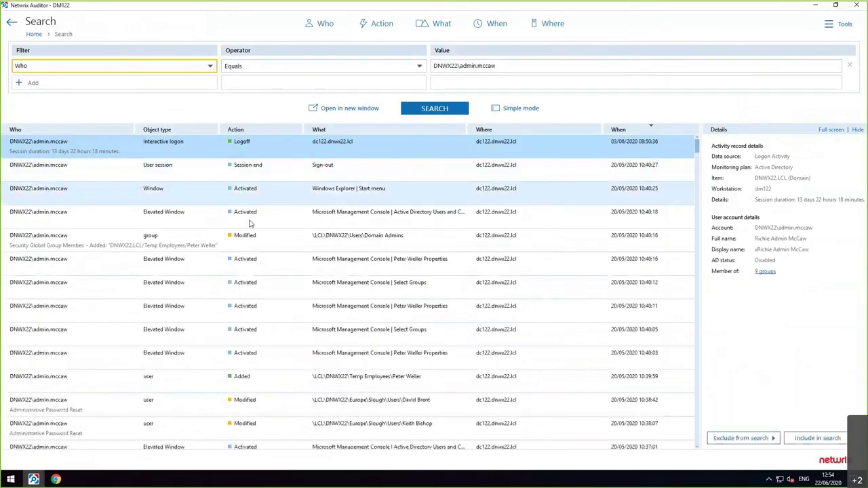
pyautogui.scroll(-2, 249, 230)
pyautogui.scroll(2, 276, 235)
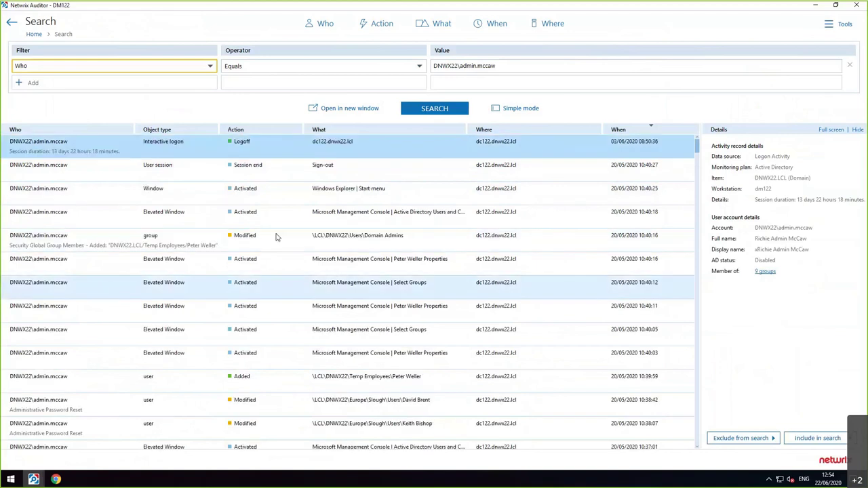
# - Inspect the Session end, Logoff, password reset and user-added records, ending on the 10:37:01 video activity
pyautogui.click(284, 169)
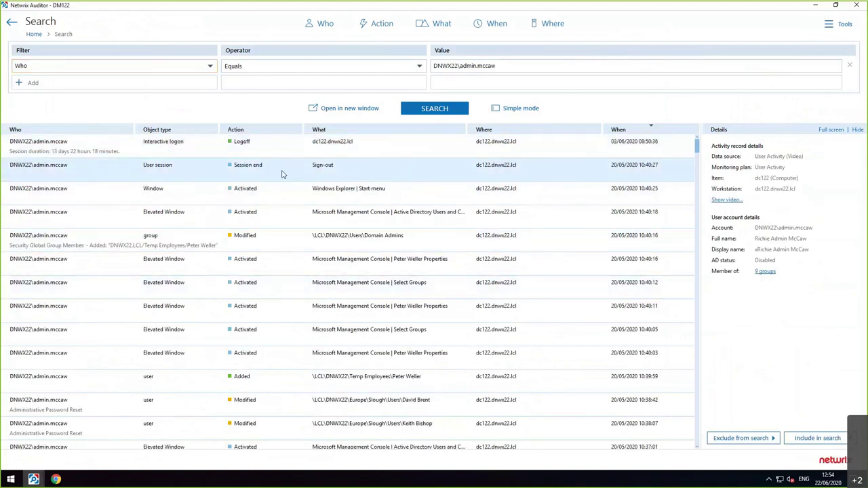
pyautogui.click(284, 152)
pyautogui.scroll(-3, 295, 203)
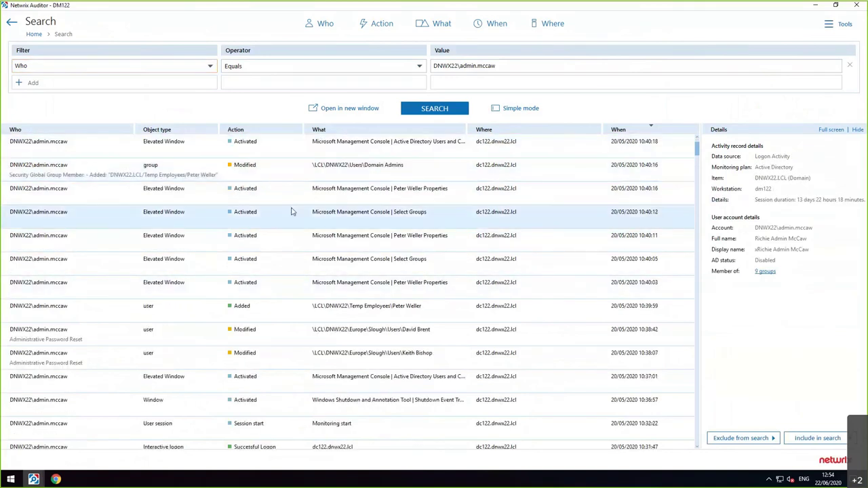
pyautogui.scroll(-2, 291, 210)
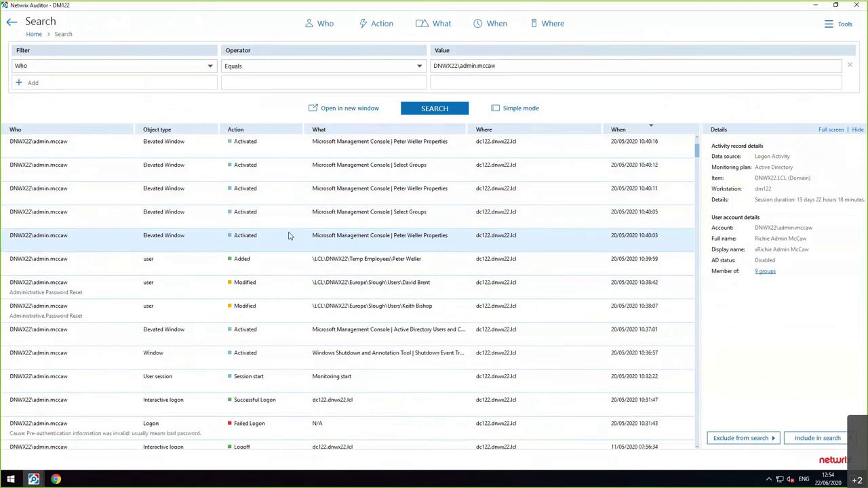
pyautogui.click(255, 330)
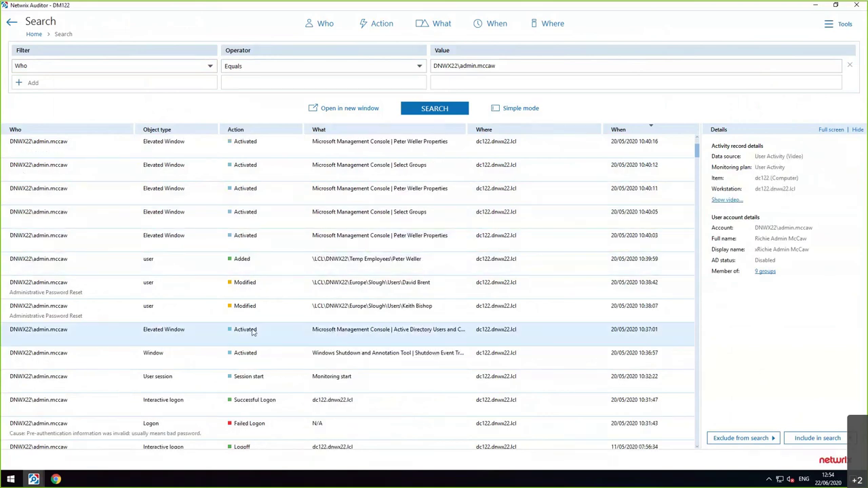
pyautogui.click(76, 314)
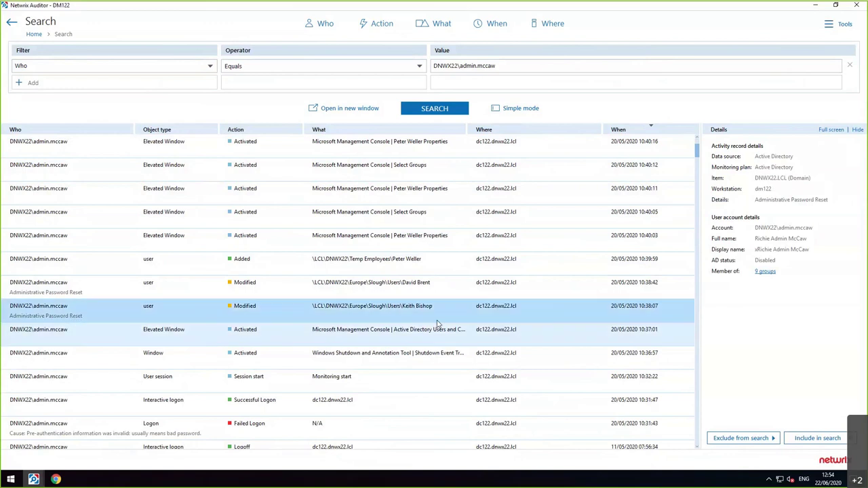
pyautogui.click(366, 288)
pyautogui.click(361, 264)
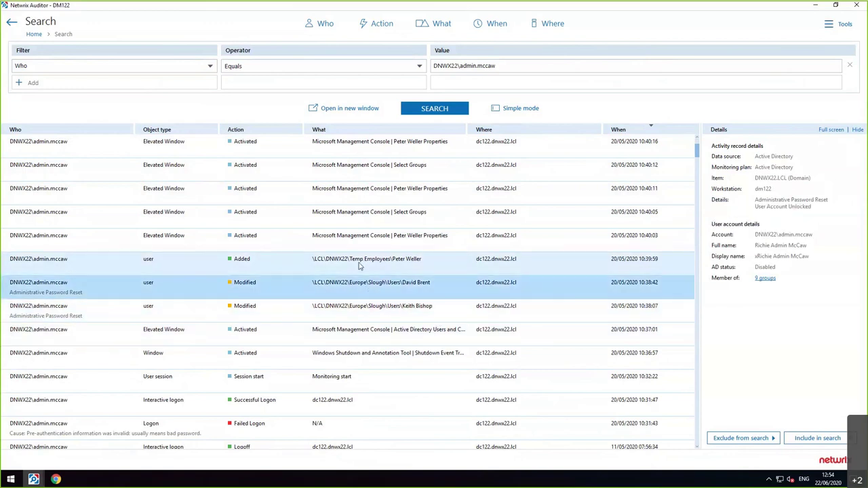
pyautogui.click(353, 335)
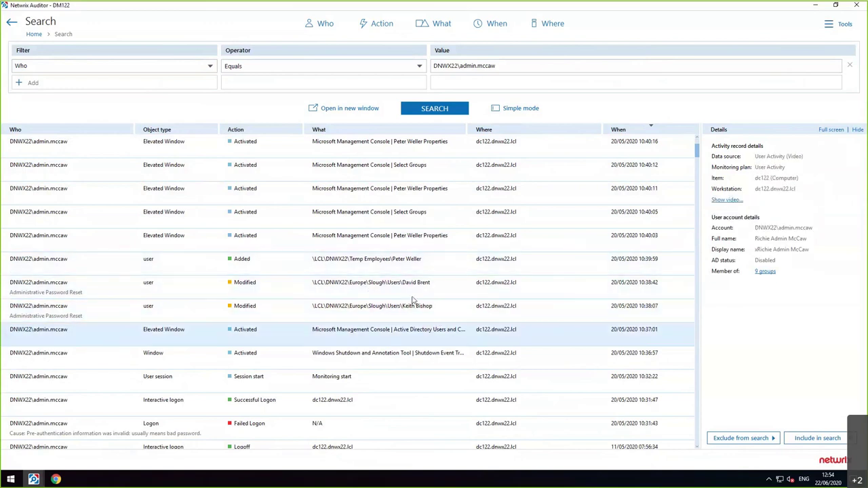
# - Replay the recorded Active Directory Users and Computers session video, then go back to the home screen
pyautogui.click(724, 200)
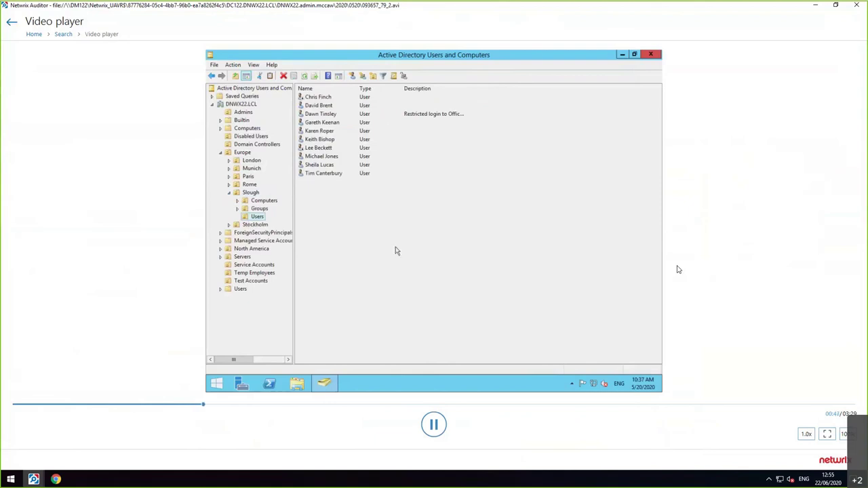
pyautogui.click(11, 22)
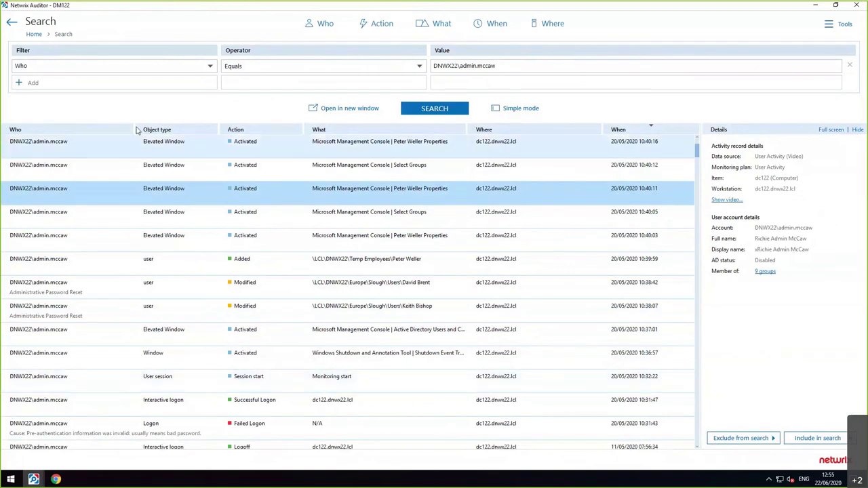
pyautogui.click(34, 35)
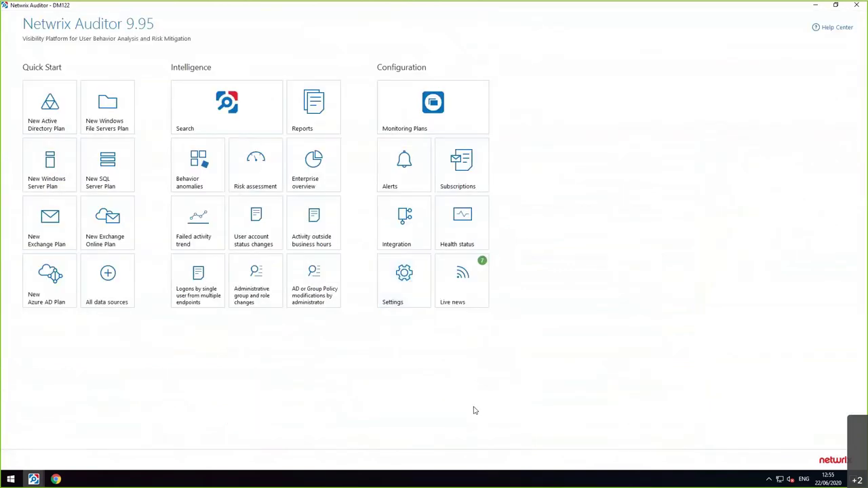